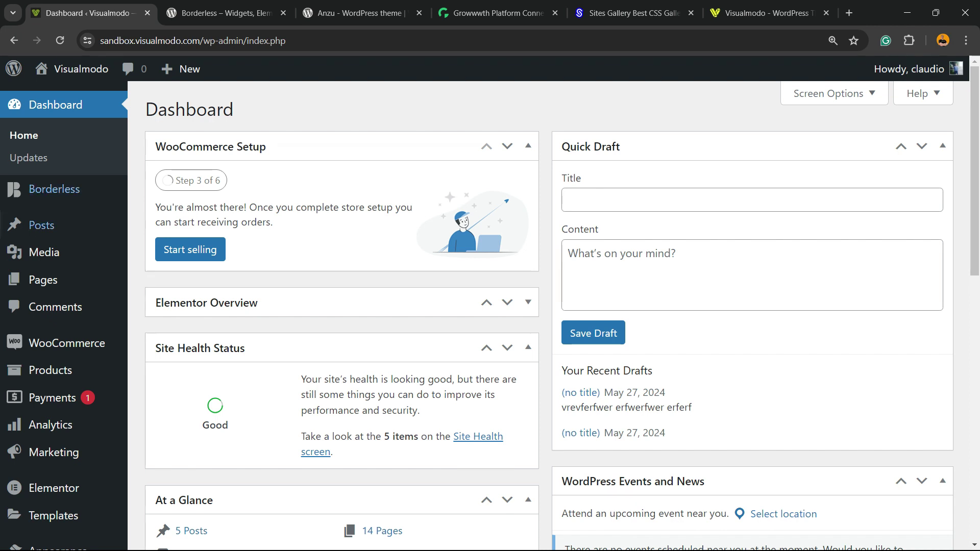
Search for Easy Watermark under Add New Plugin, install it and activate it
scroll(51, 245, down, 3)
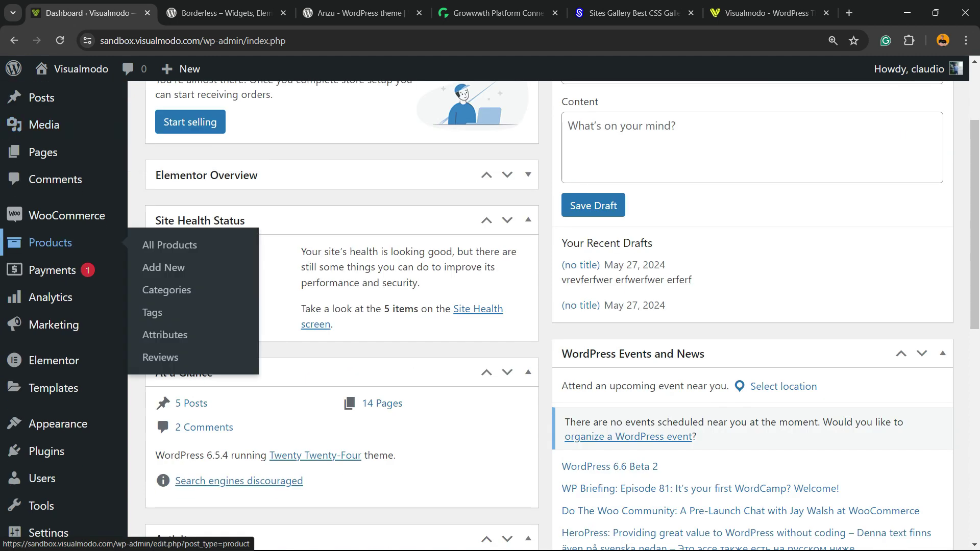
mouse_move(46, 451)
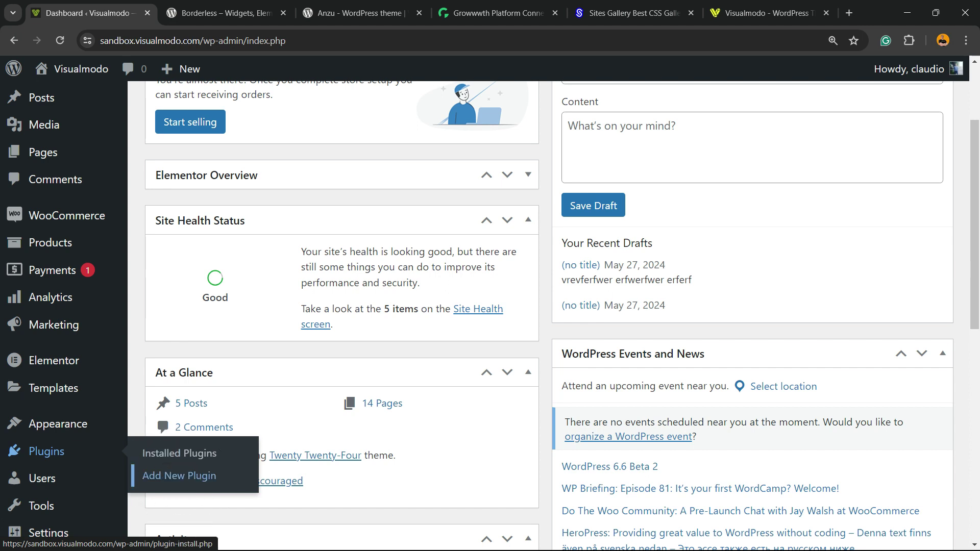
click(179, 476)
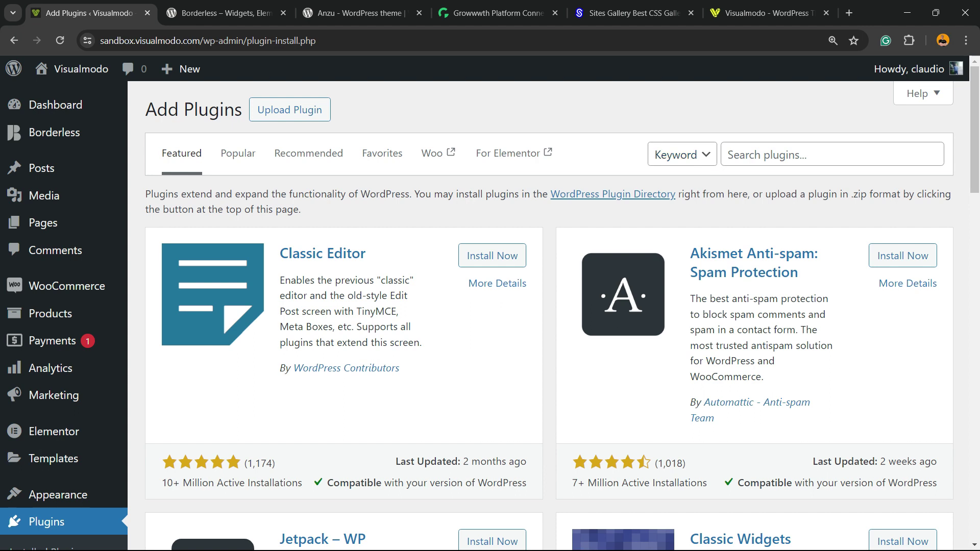
text(Easy Watermark)
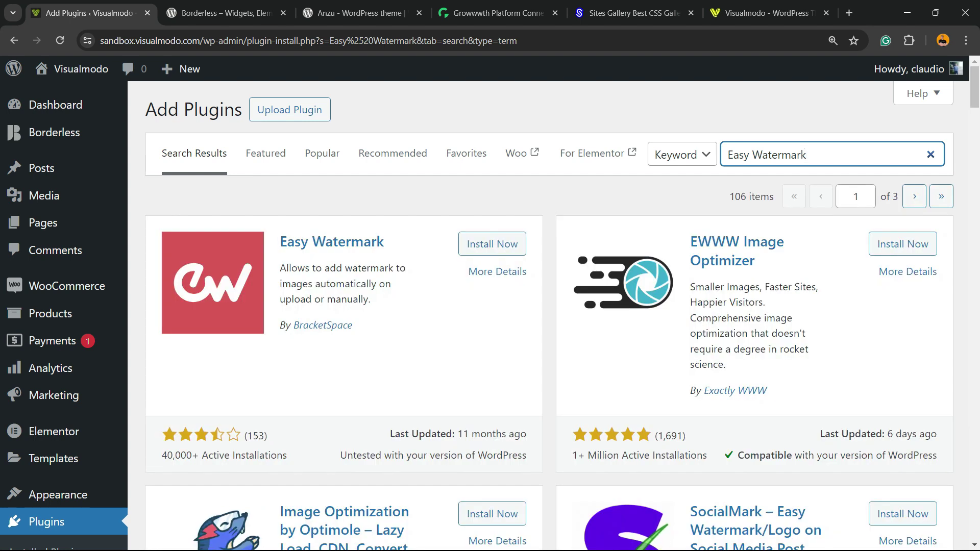
click(492, 245)
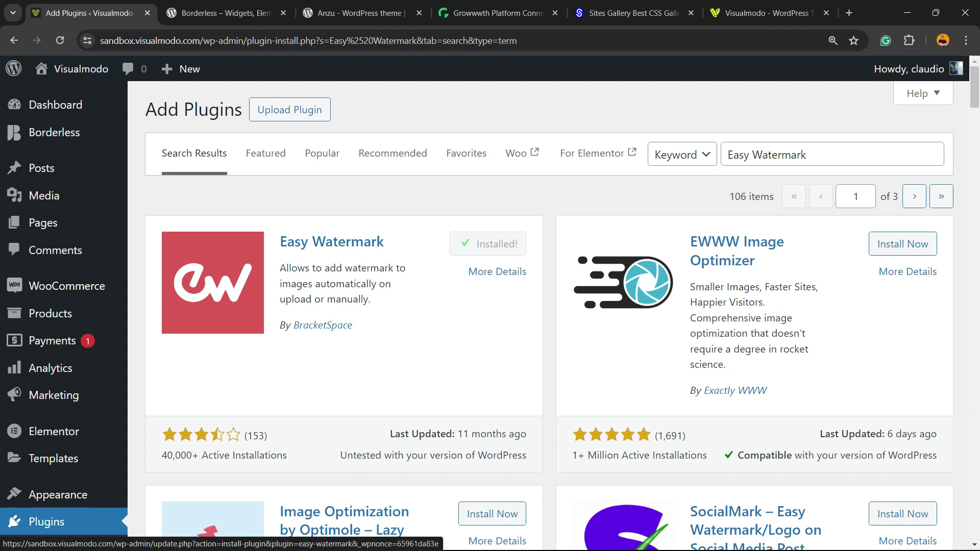
click(492, 244)
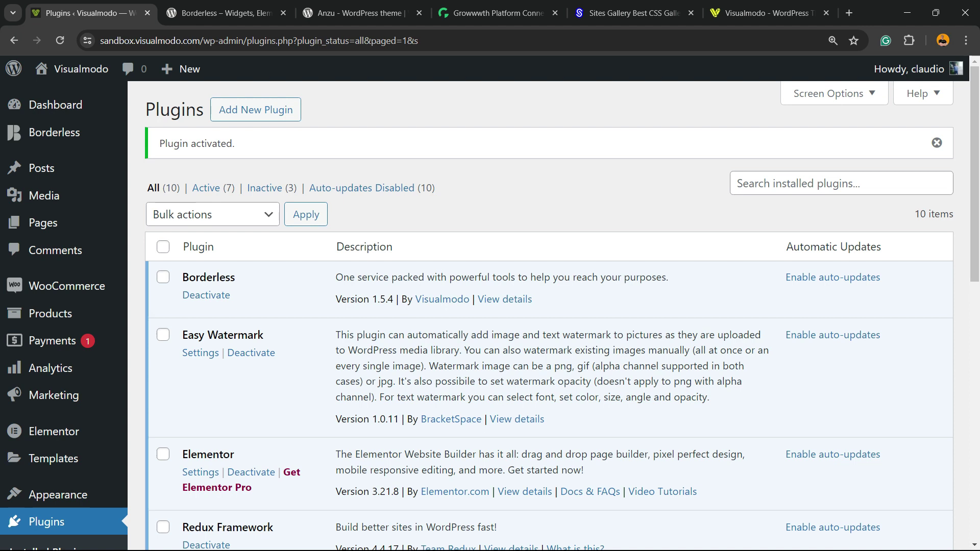
Open Tools > Easy Watermark to show the empty Watermarks list
mouse_move(44, 196)
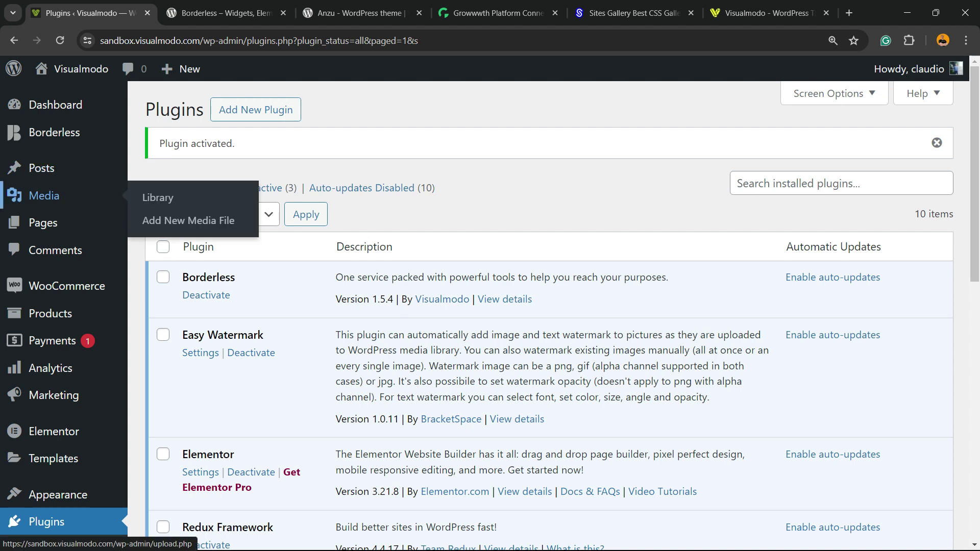
scroll(44, 196, down, 3)
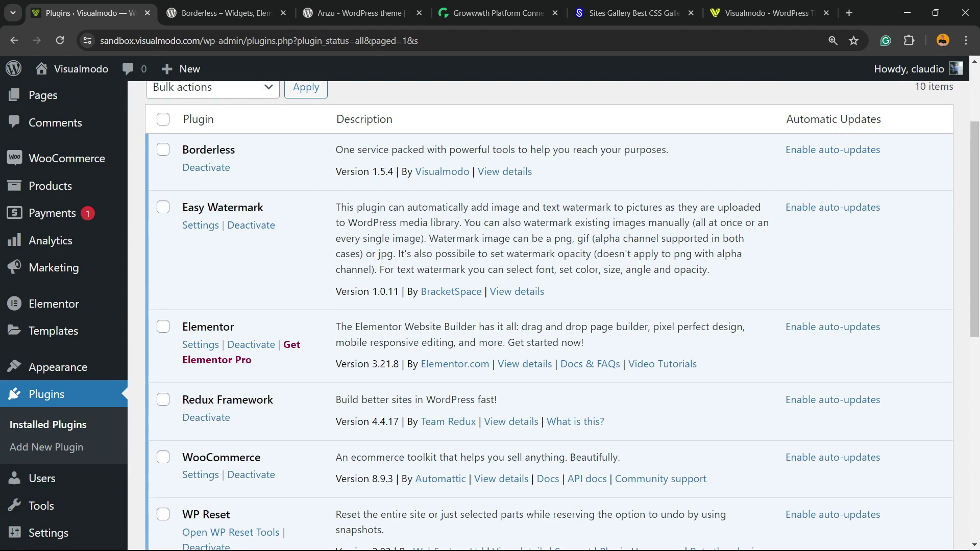
scroll(44, 195, down, 3)
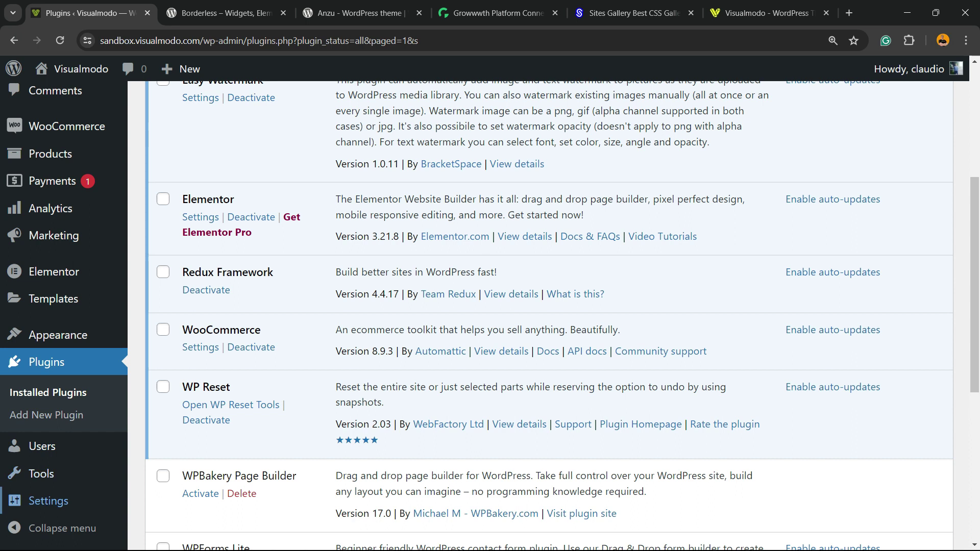
mouse_move(41, 446)
mouse_move(41, 474)
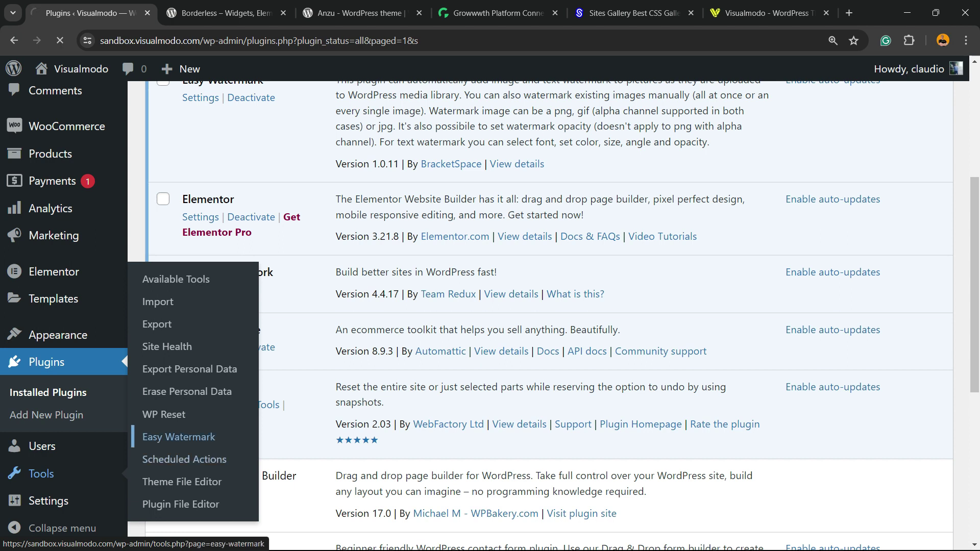
click(176, 438)
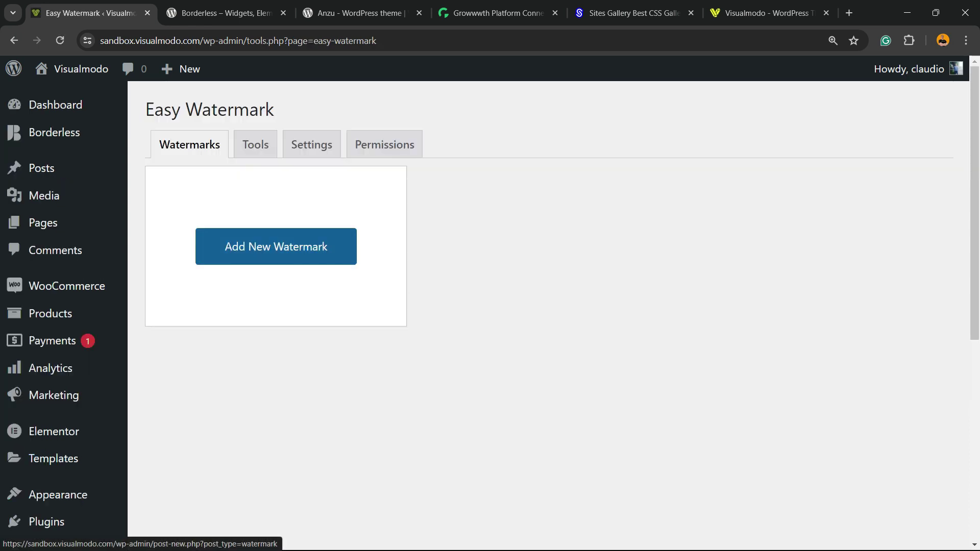
Add a Text watermark titled 'my mark' with the text 'watermark goes here'
click(276, 247)
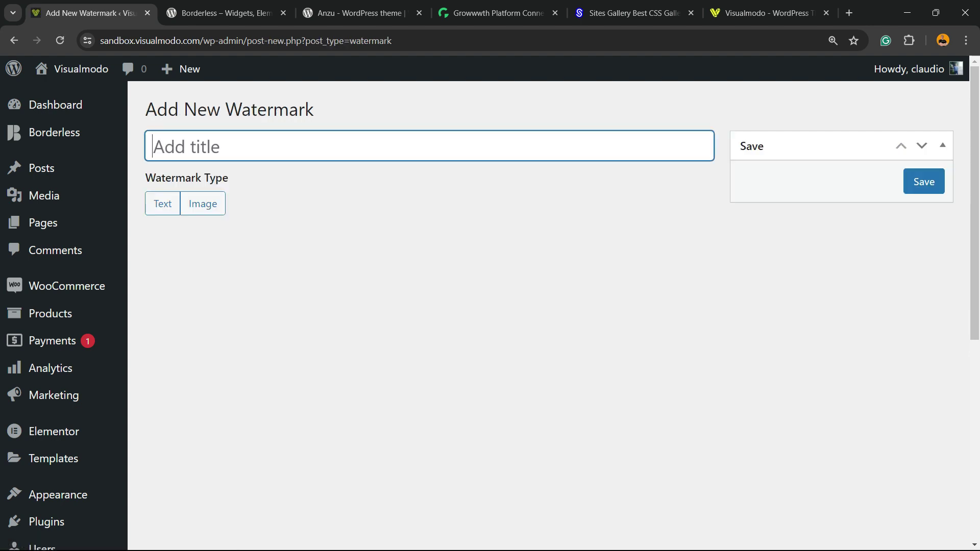
text(m)
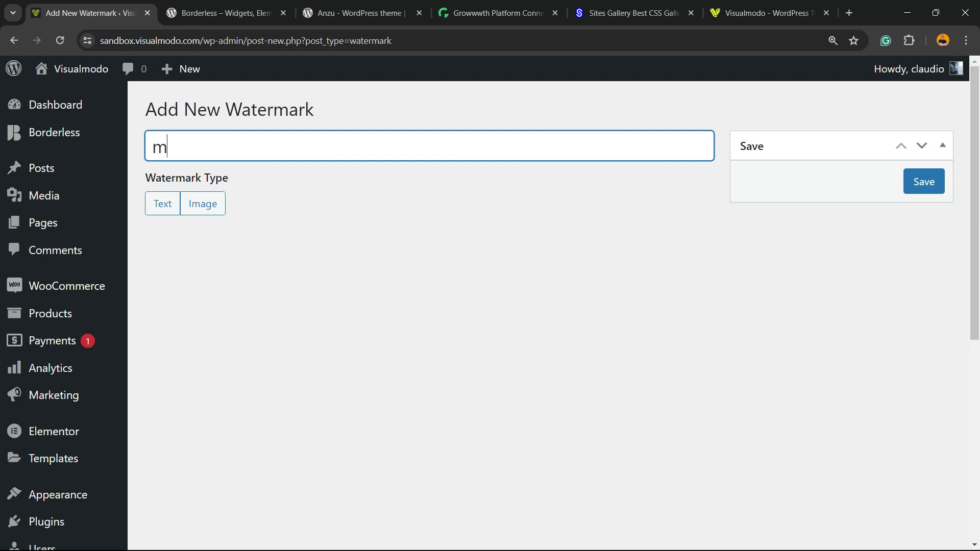
text(y mark)
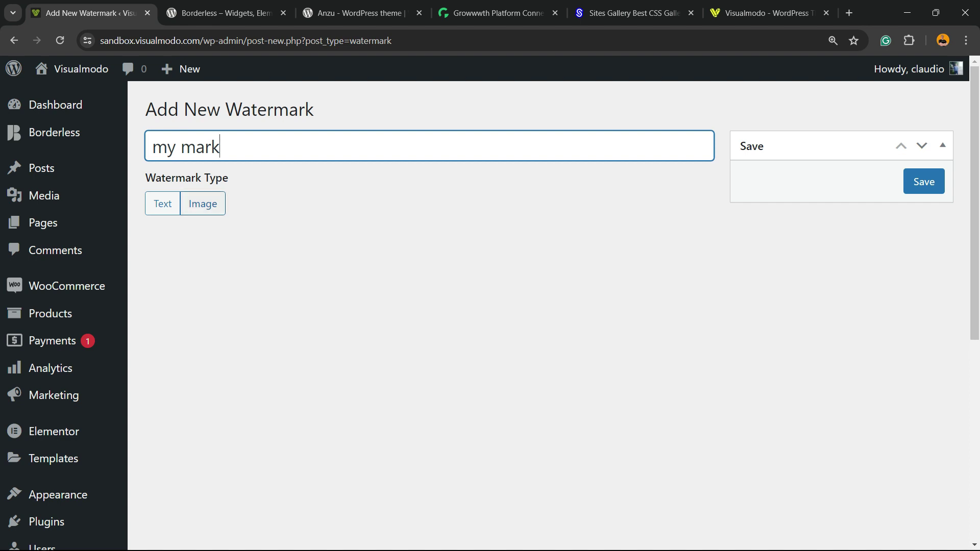
click(162, 204)
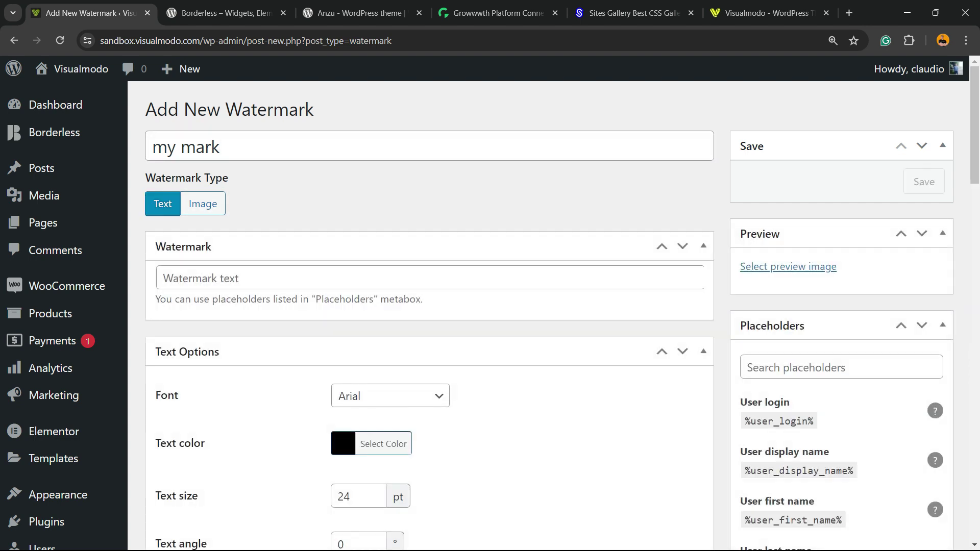
click(246, 278)
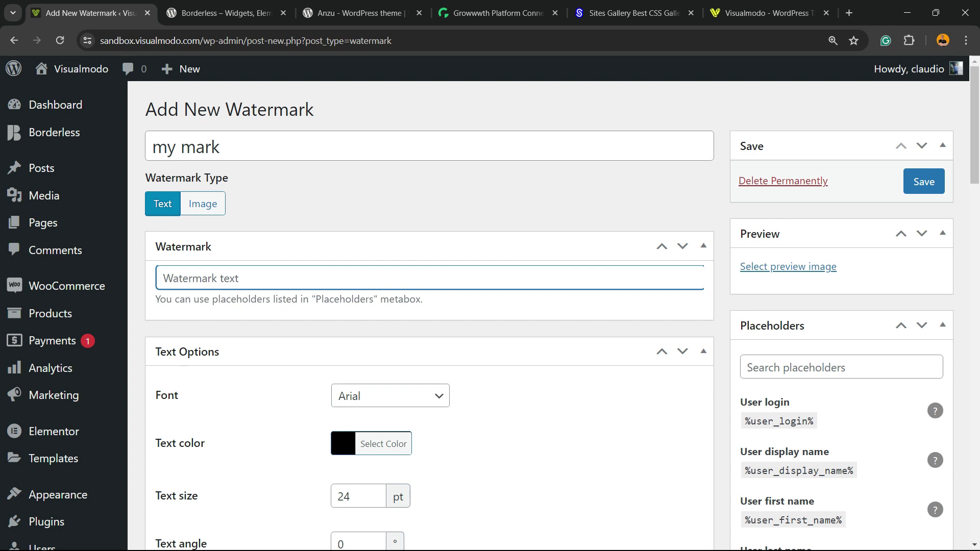
text(W)
key(BackSpace)
text(watermark goes)
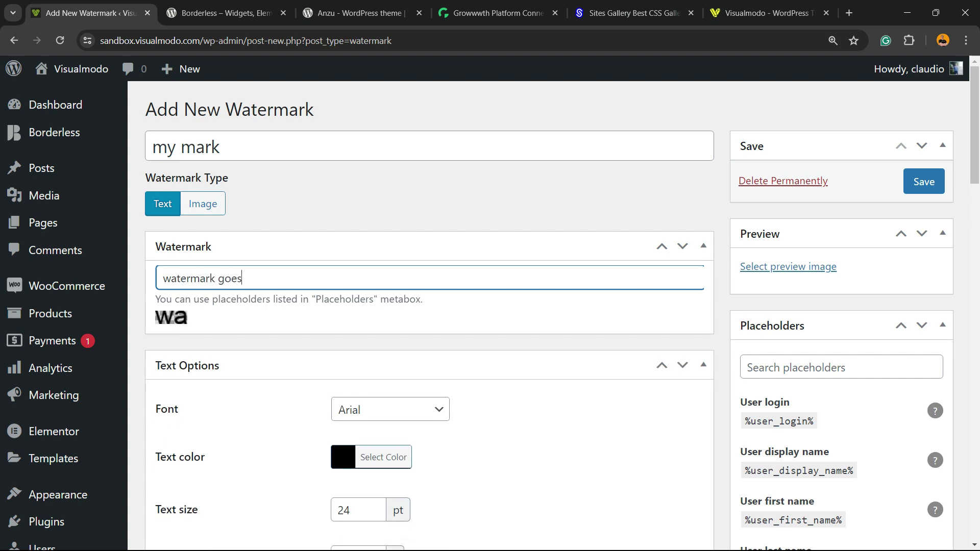
text( here)
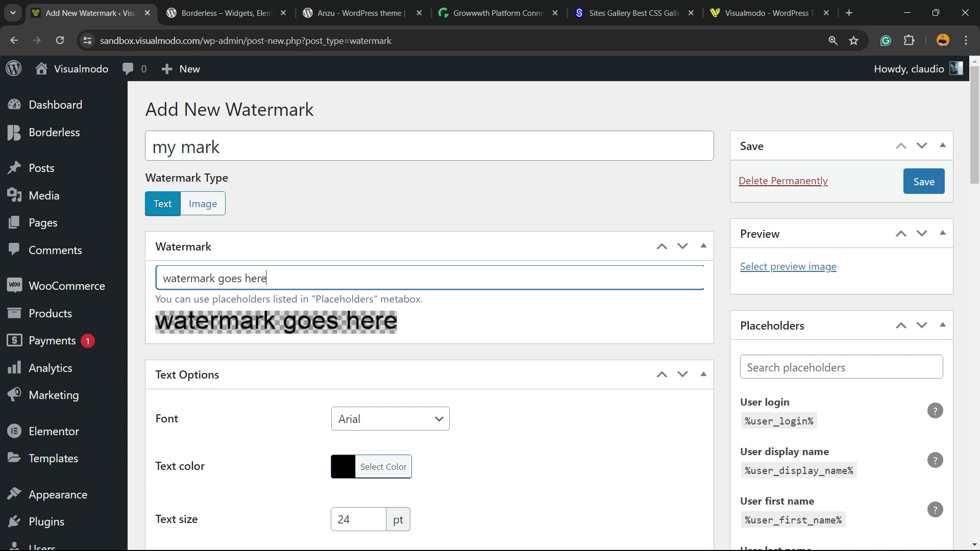
Try Arial Black as the watermark font, then return to Arial, leaving the colour unchanged
scroll(390, 292, down, 3)
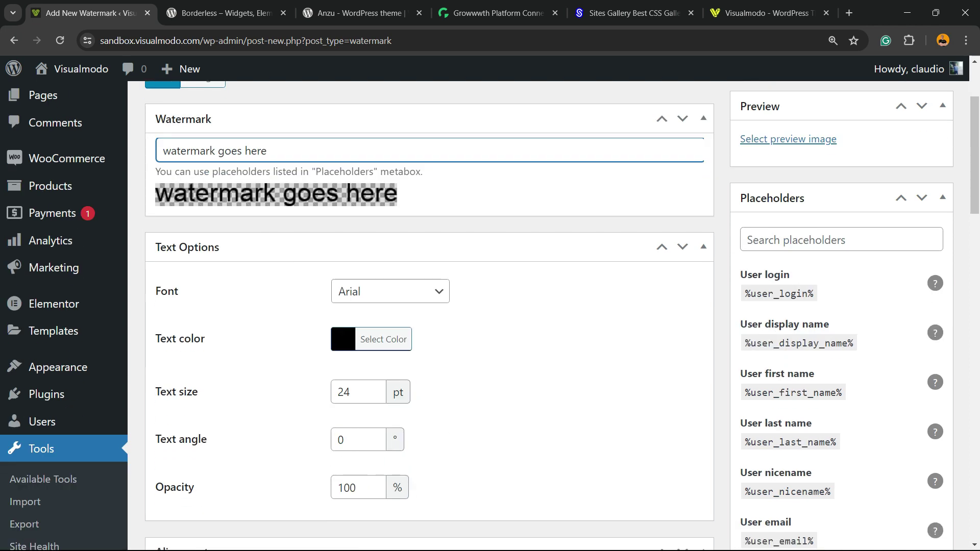
click(390, 291)
click(365, 329)
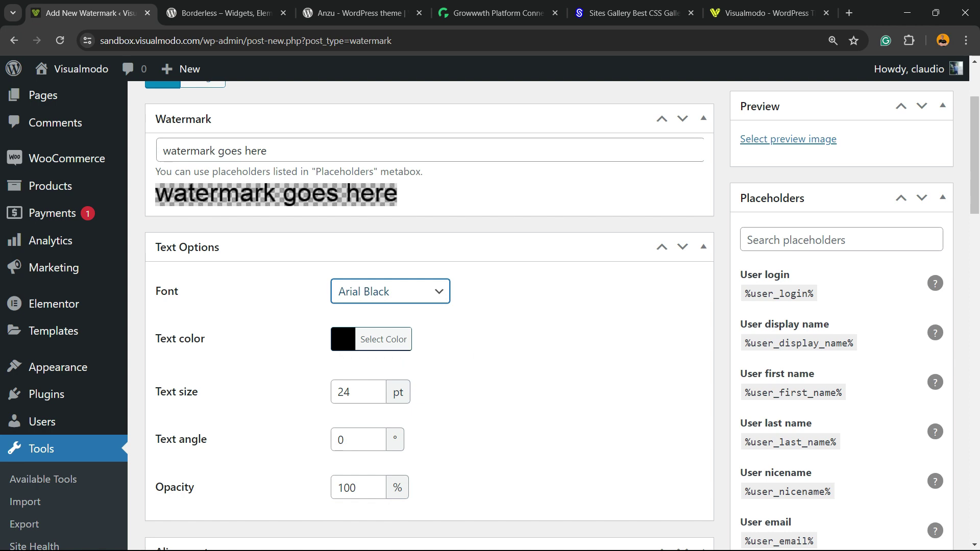
click(390, 292)
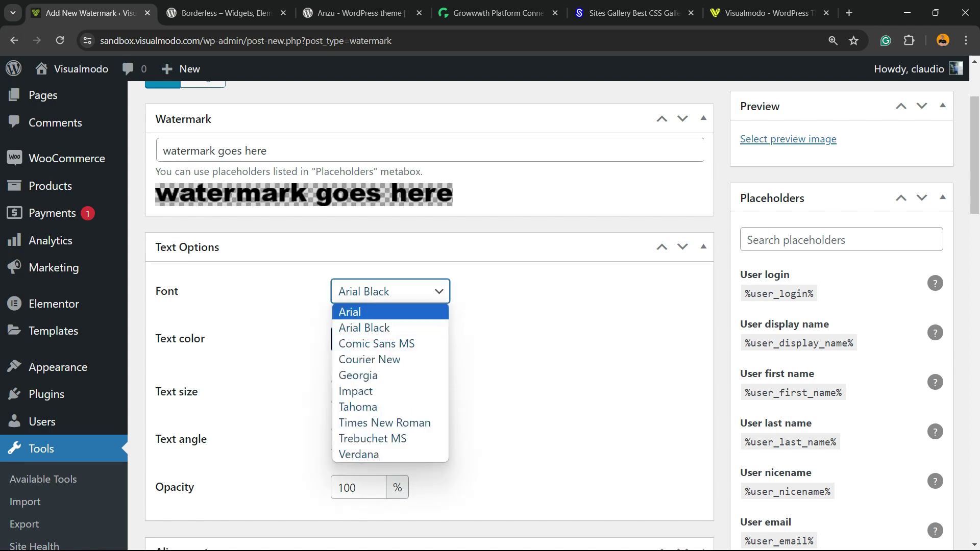
click(358, 311)
click(378, 339)
click(378, 340)
Set the watermark alignment to the top-right corner
scroll(378, 339, down, 2)
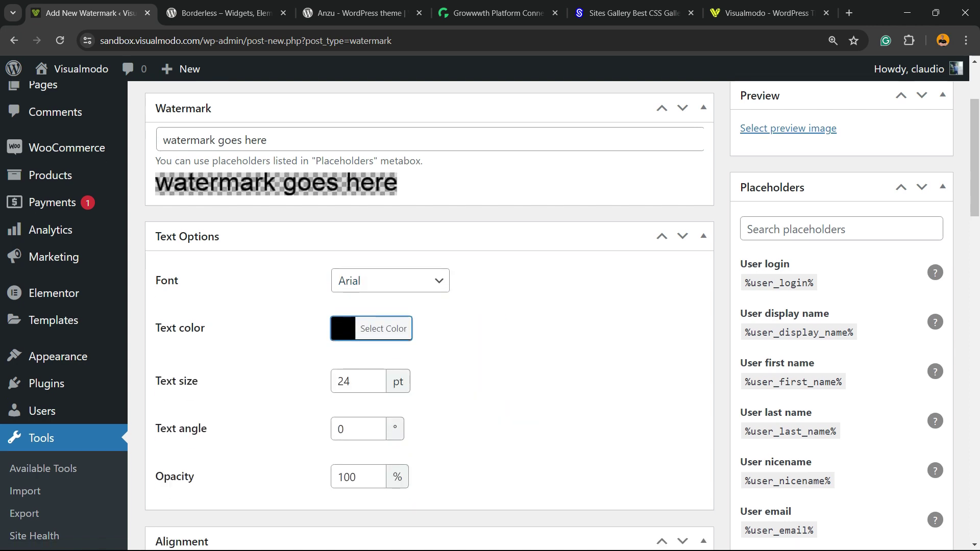
scroll(429, 316, down, 3)
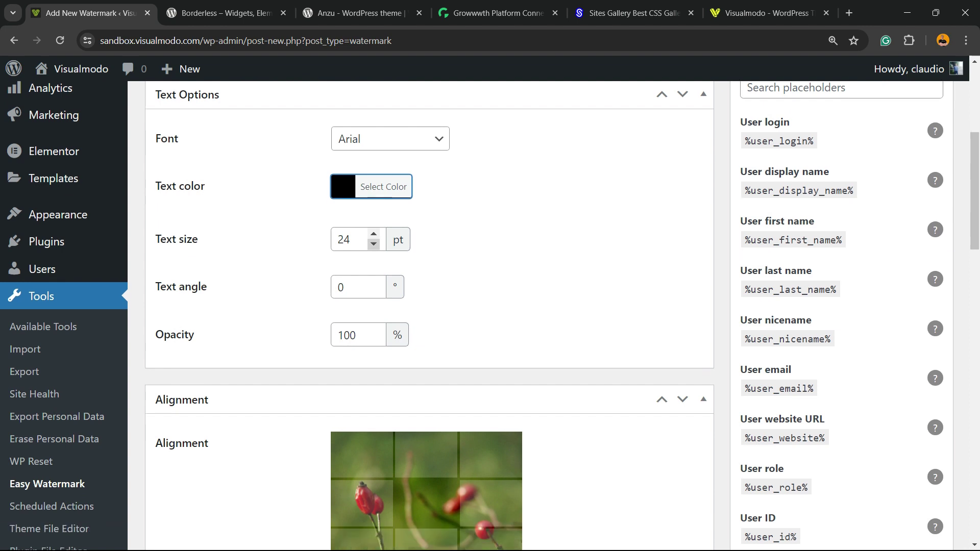
click(358, 232)
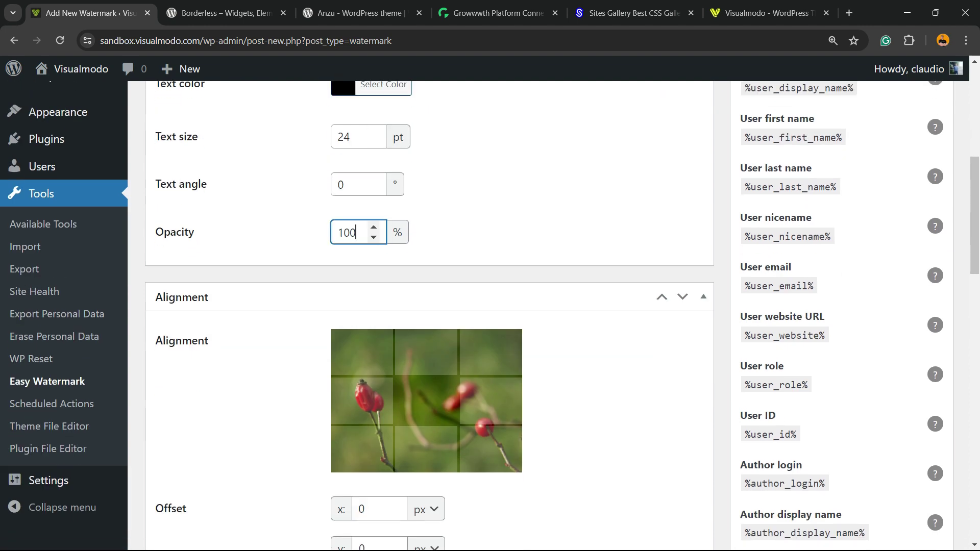
scroll(429, 316, down, 3)
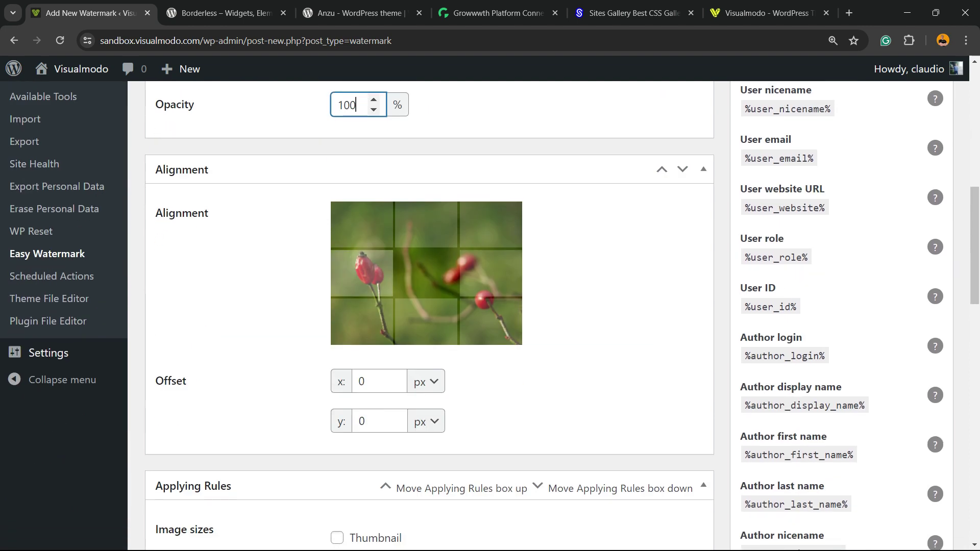
click(426, 273)
click(491, 273)
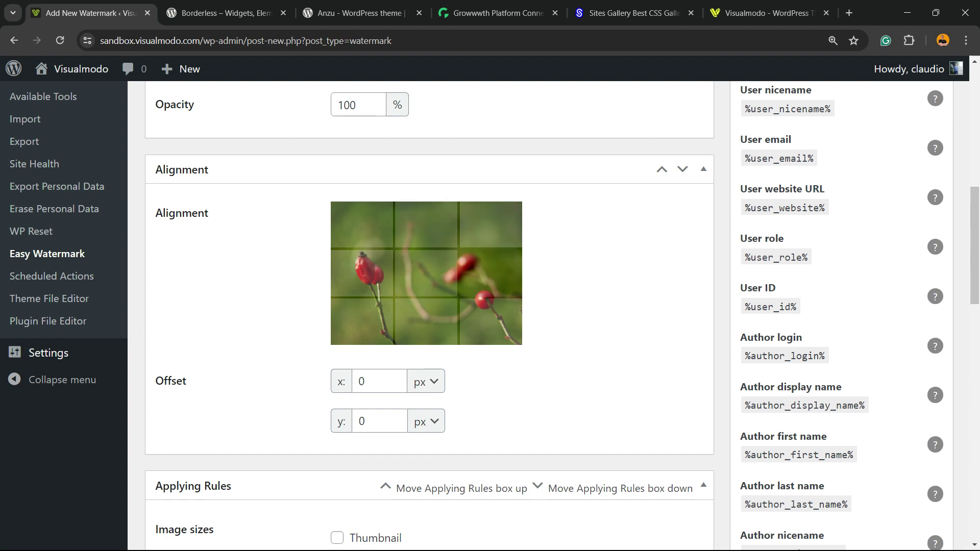
click(491, 225)
Tick the 1536x1536 and 2048x2048 image sizes and review the Auto Watermark options
scroll(427, 276, down, 3)
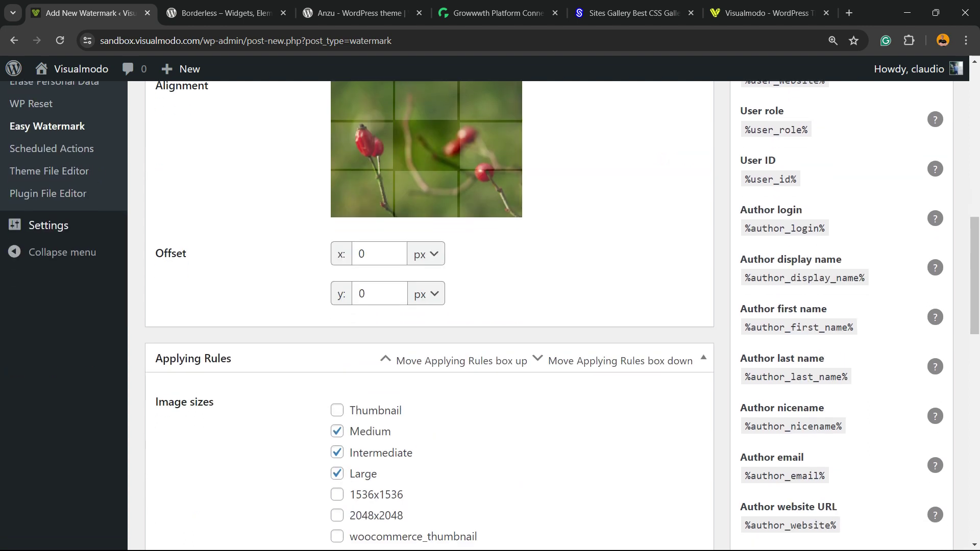
scroll(426, 275, down, 3)
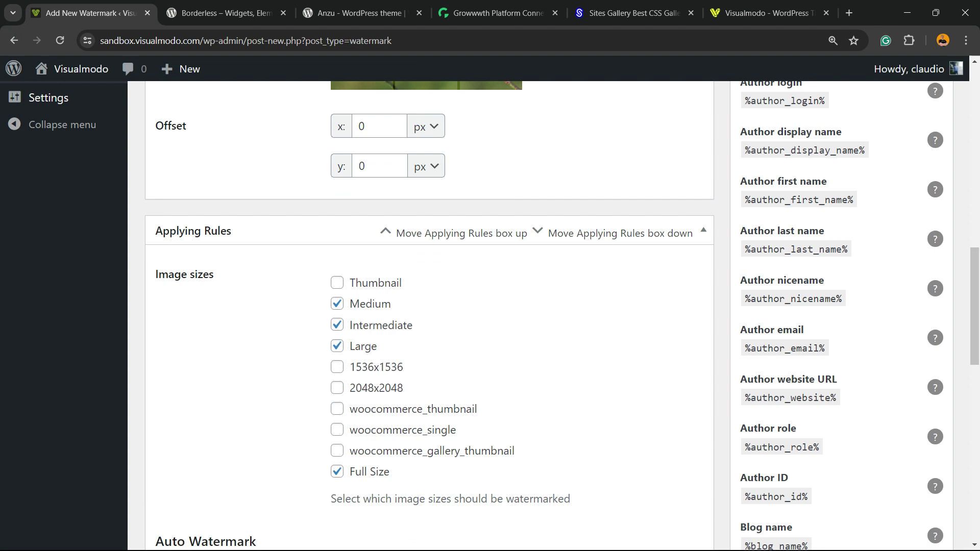
scroll(427, 276, down, 3)
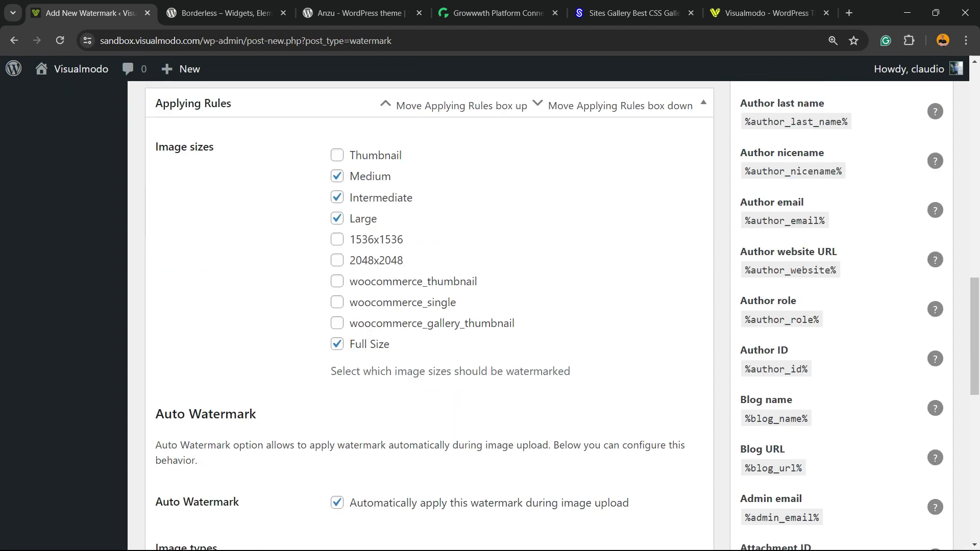
click(344, 239)
click(344, 261)
scroll(426, 306, down, 3)
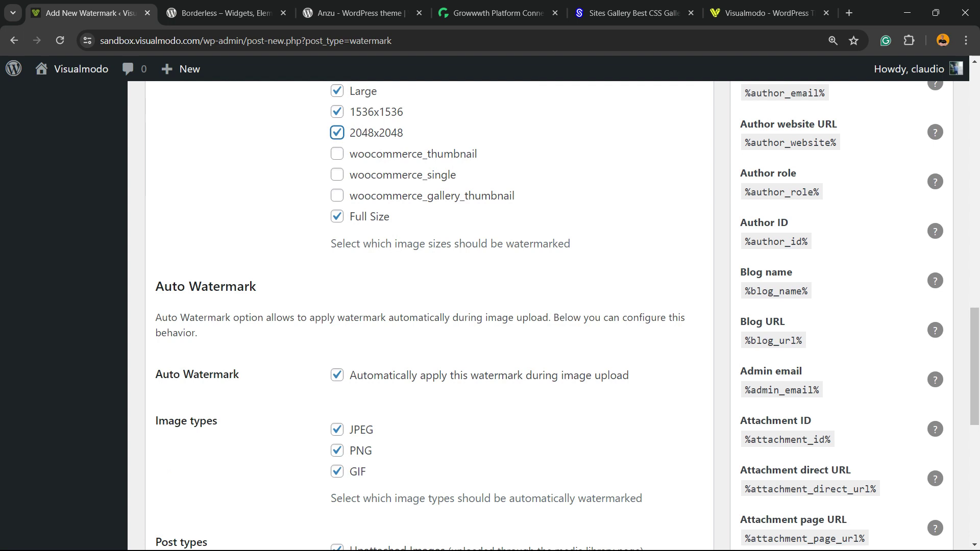
scroll(426, 307, down, 3)
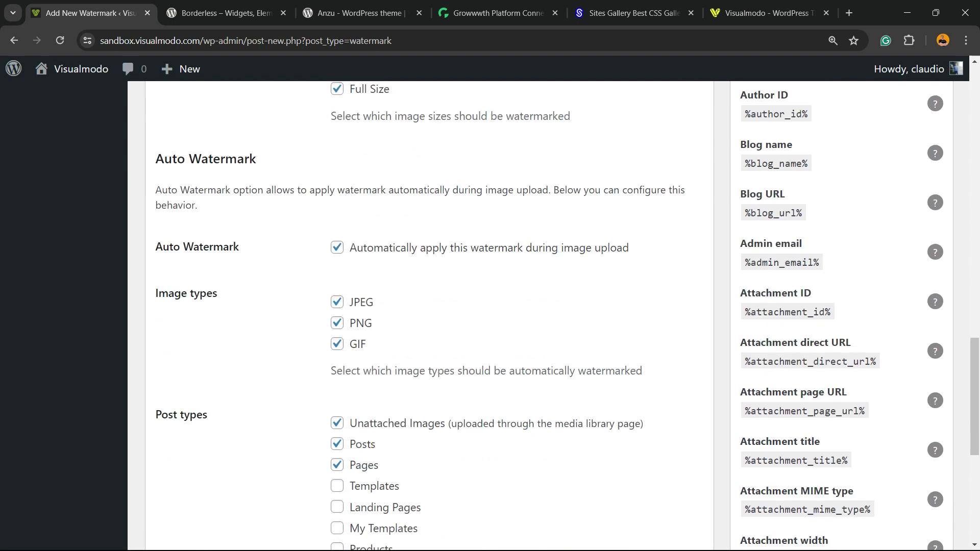
scroll(426, 307, down, 6)
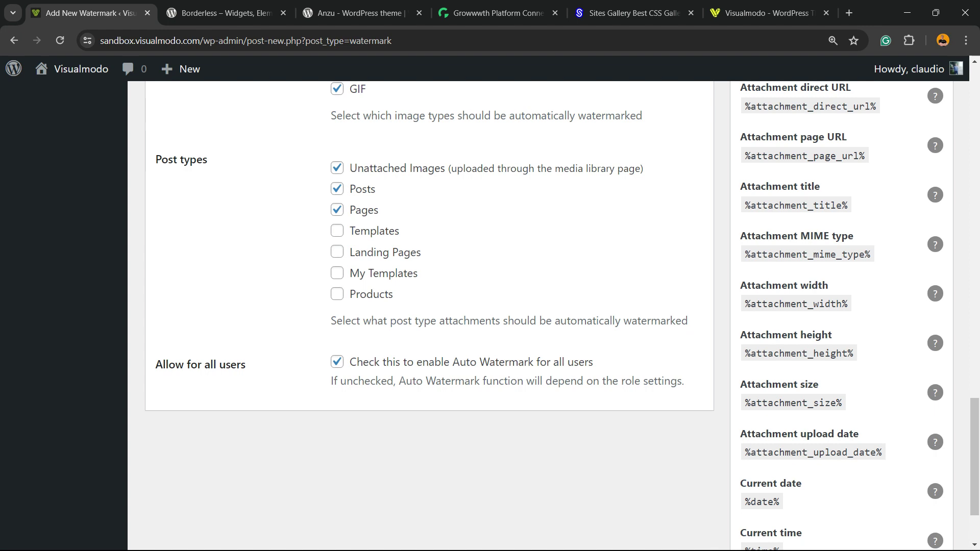
scroll(426, 306, up, 3)
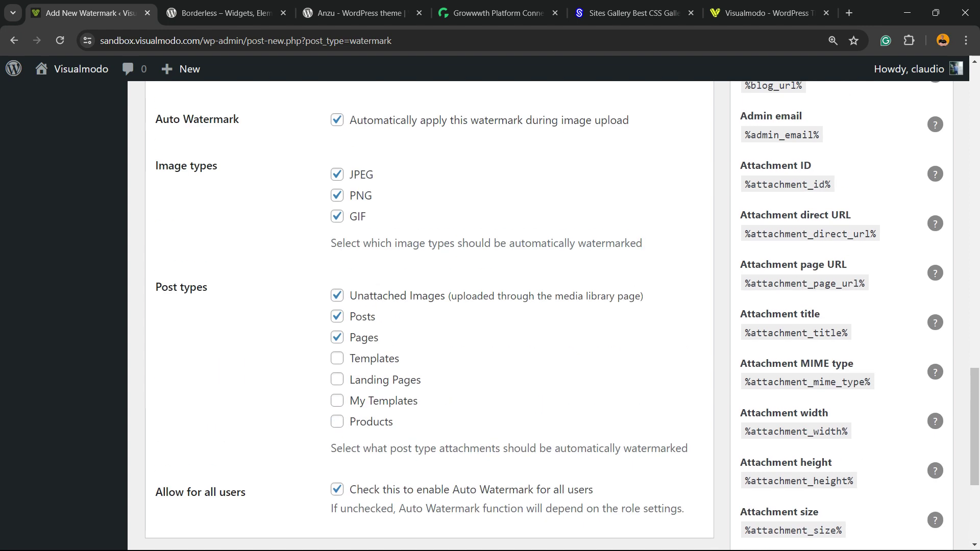
scroll(426, 306, up, 3)
scroll(426, 306, up, 9)
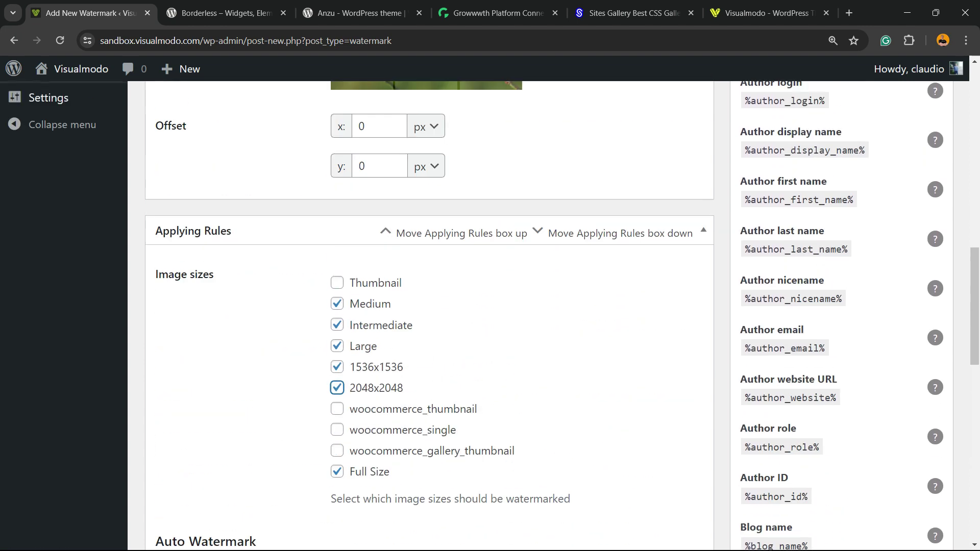
scroll(427, 307, up, 12)
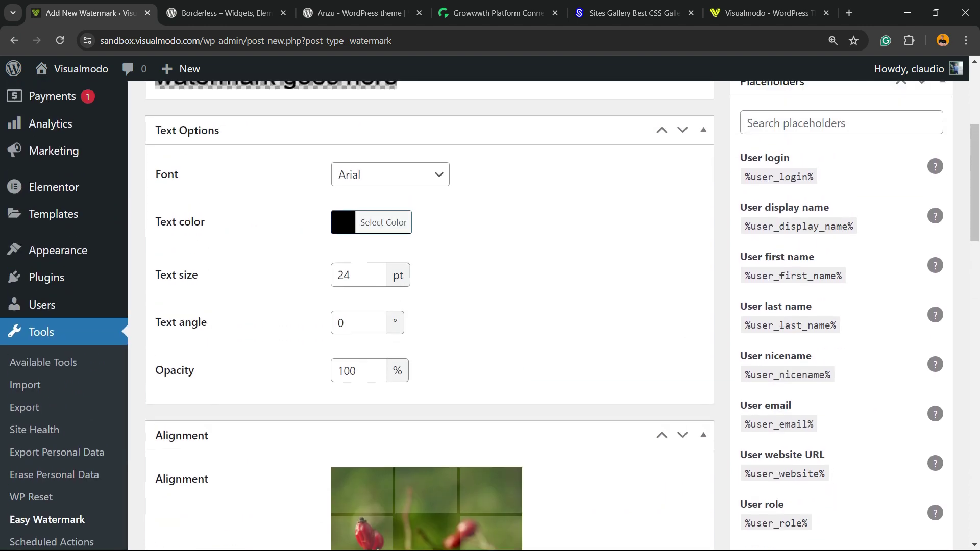
scroll(426, 307, up, 3)
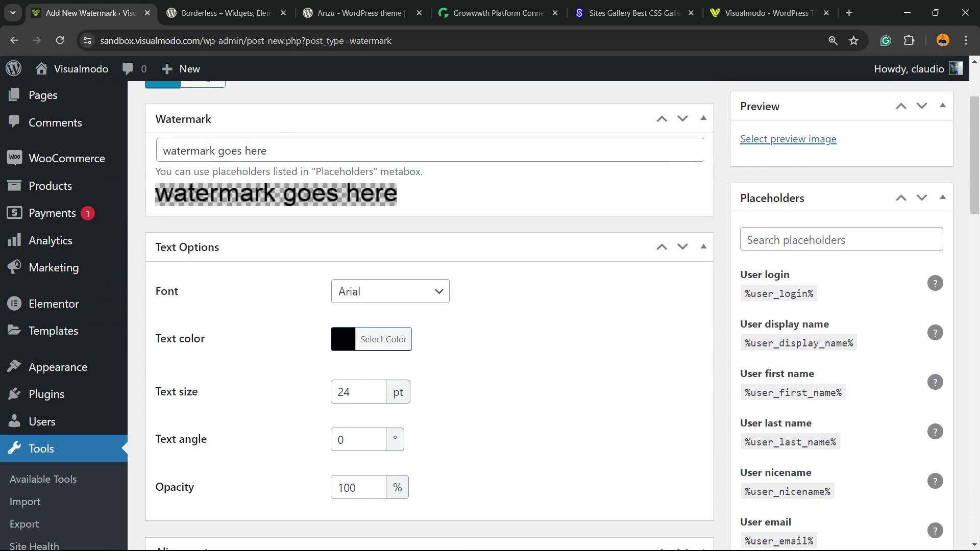
Place the caret in the 'watermark goes here' text and press Enter to save 'my mark'
scroll(427, 307, up, 3)
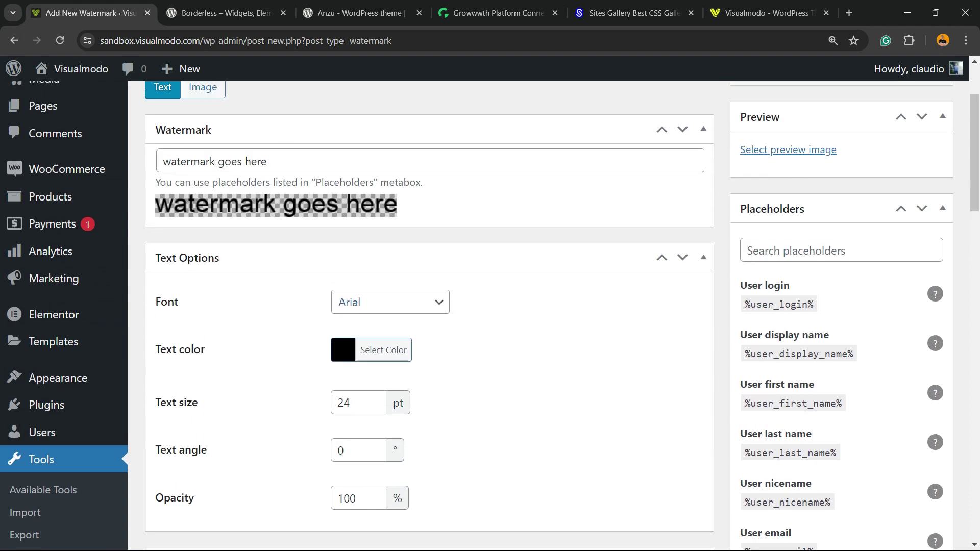
click(224, 278)
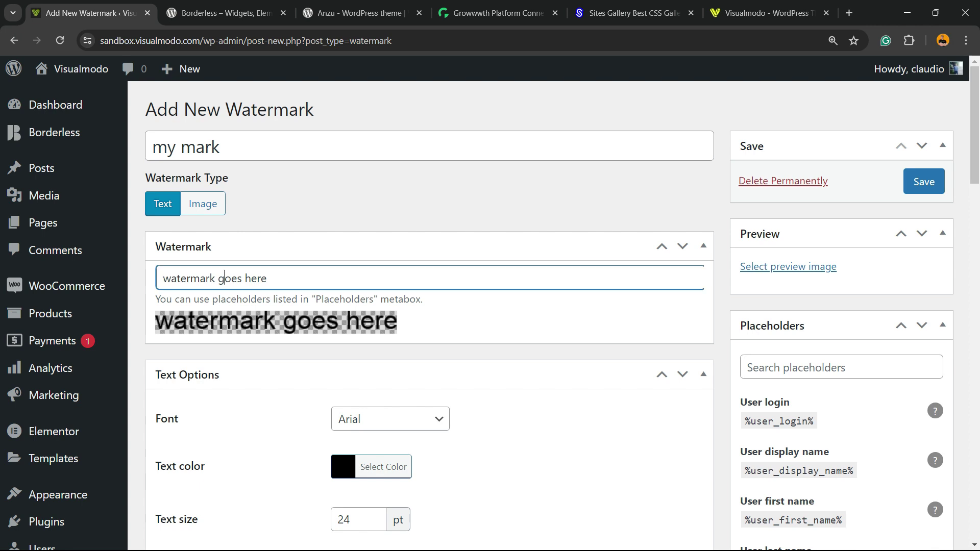
triple_click(266, 279)
click(266, 279)
key(Return)
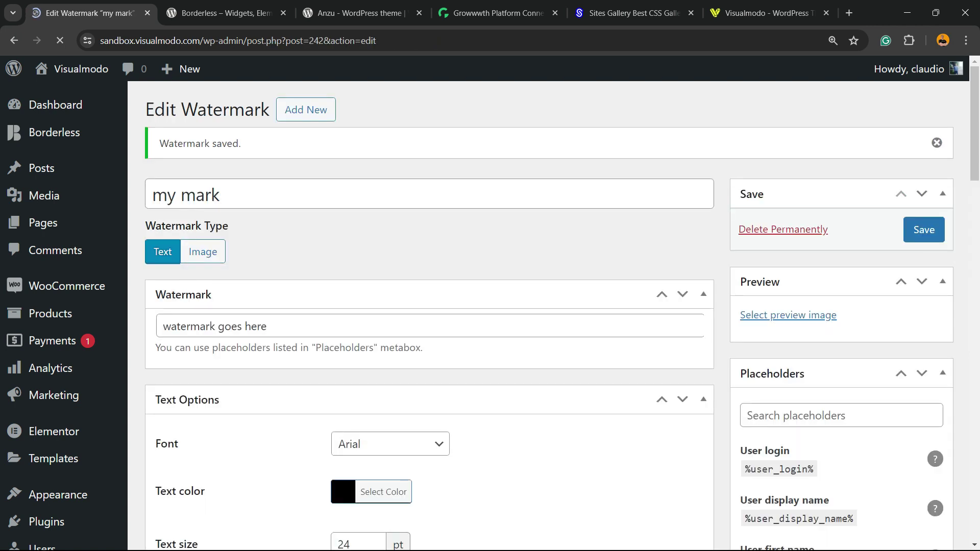
Scroll through the saved watermark's settings to review them
scroll(429, 307, down, 3)
scroll(429, 307, down, 2)
scroll(429, 307, up, 3)
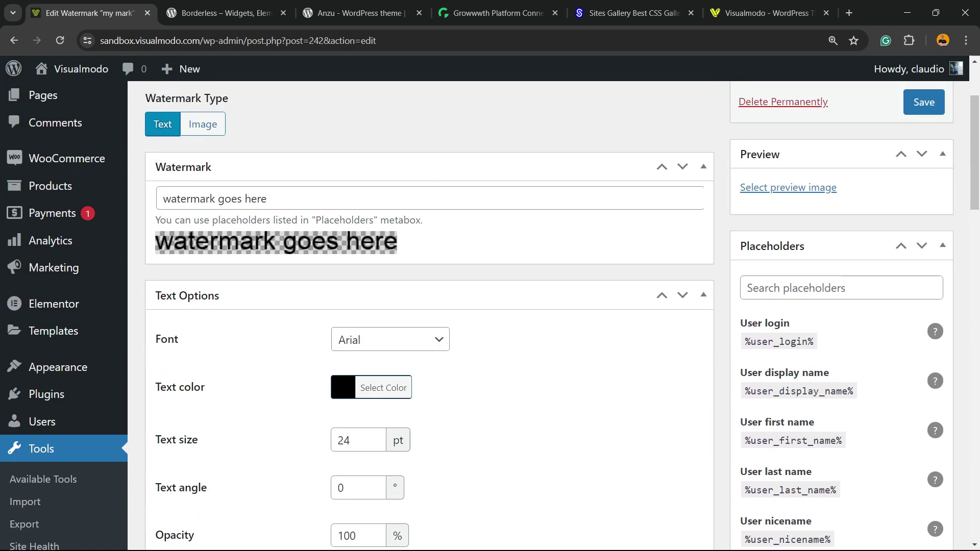
scroll(429, 306, down, 6)
scroll(429, 306, up, 2)
scroll(429, 306, up, 5)
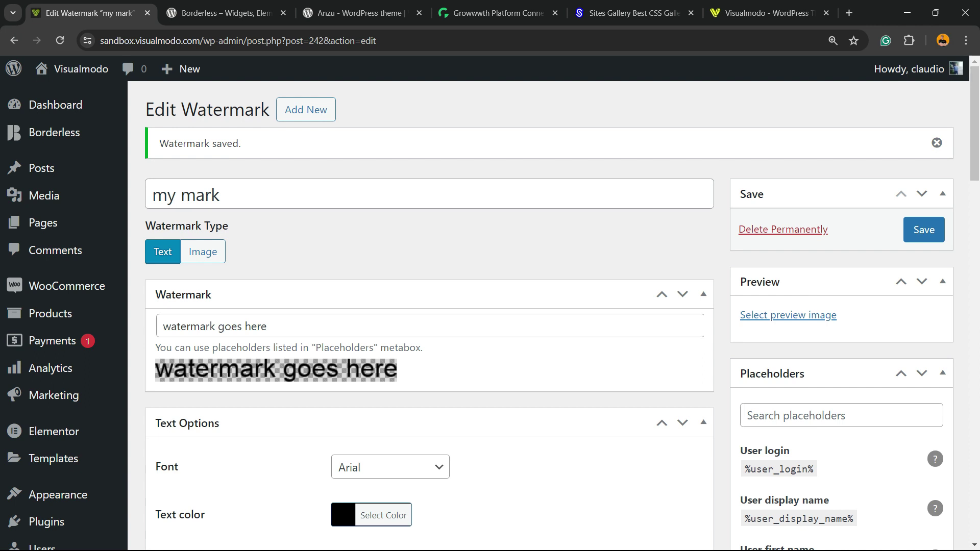
scroll(429, 306, down, 20)
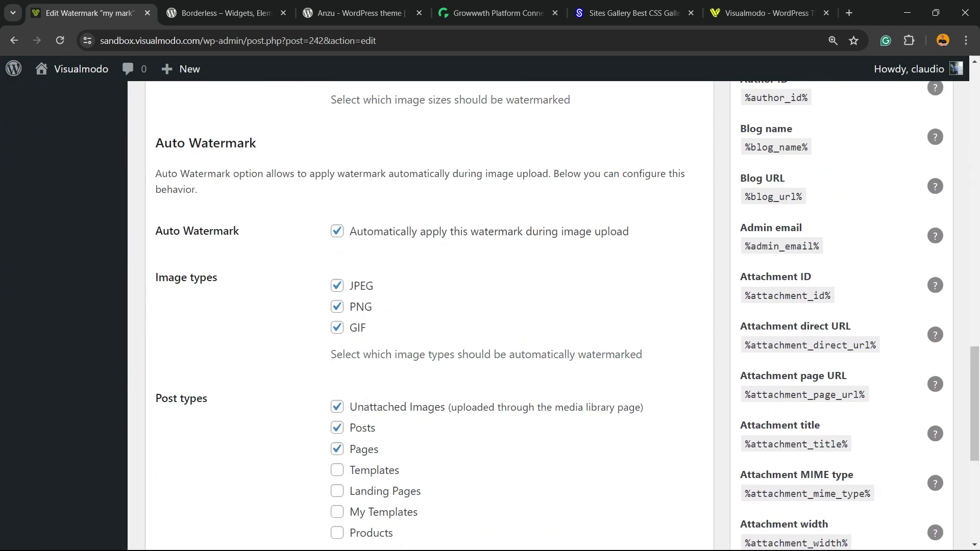
scroll(429, 307, up, 15)
scroll(429, 307, down, 3)
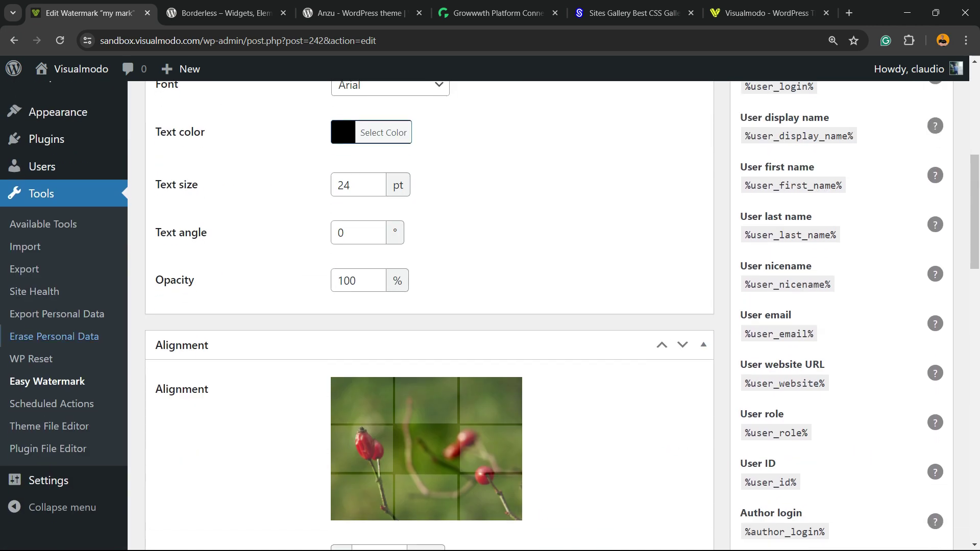
Go to the Easy Watermark Tools tab and look over the Bulk Watermark options
click(47, 381)
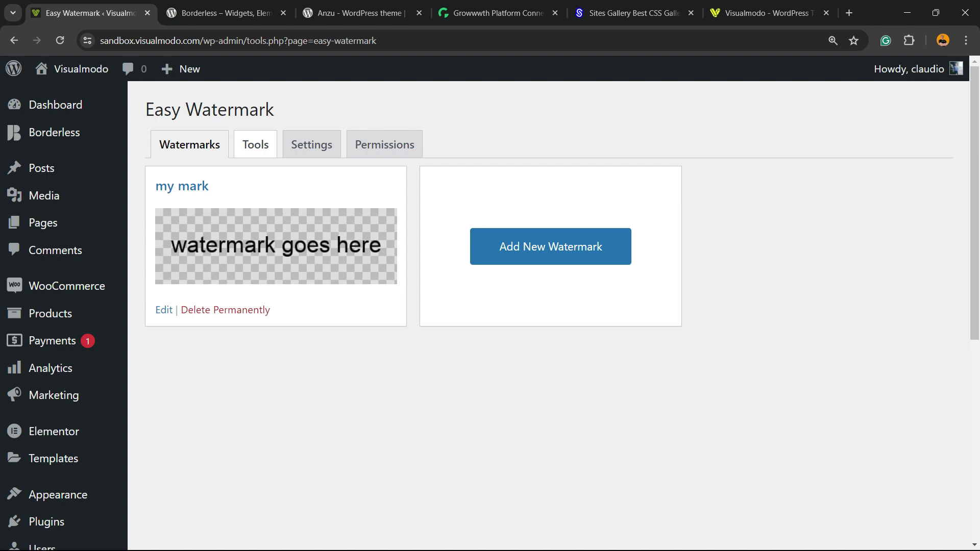
click(255, 144)
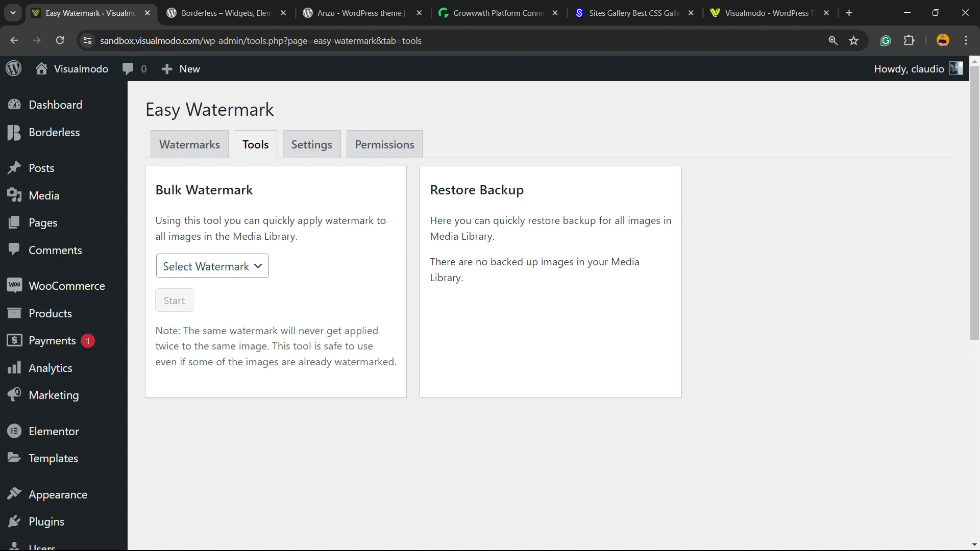
triple_click(186, 237)
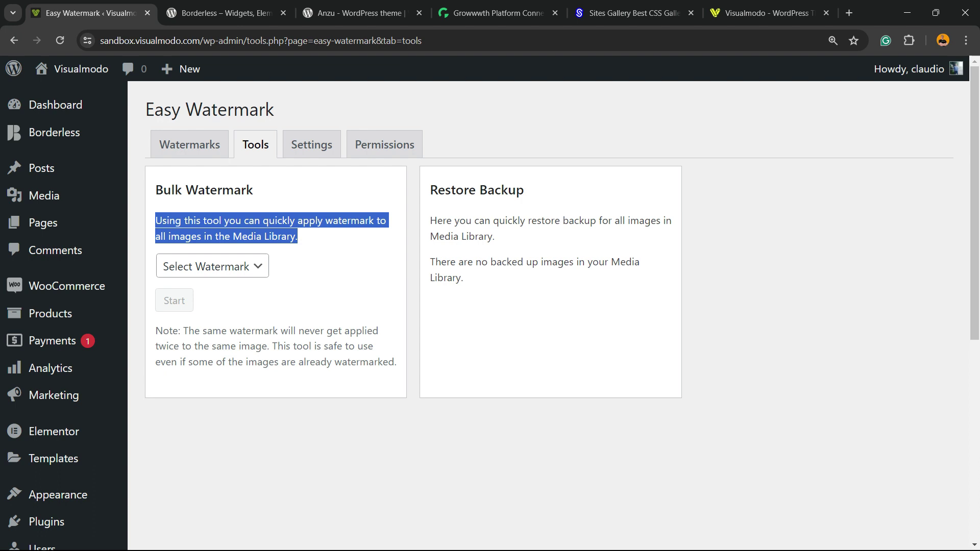
click(212, 266)
triple_click(215, 237)
Choose 'my mark' in Select Watermark, start bulk watermarking, then view the Settings tab
click(212, 266)
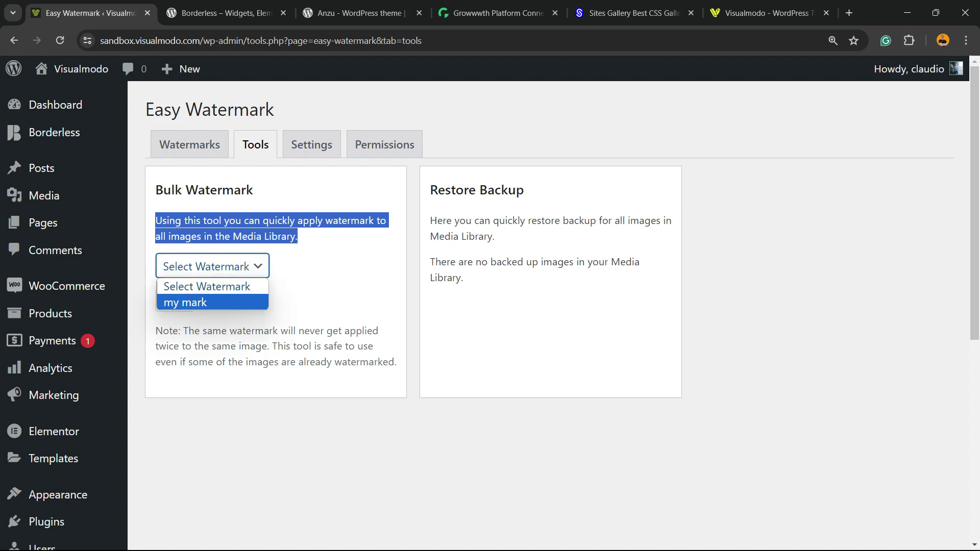
click(184, 302)
click(174, 301)
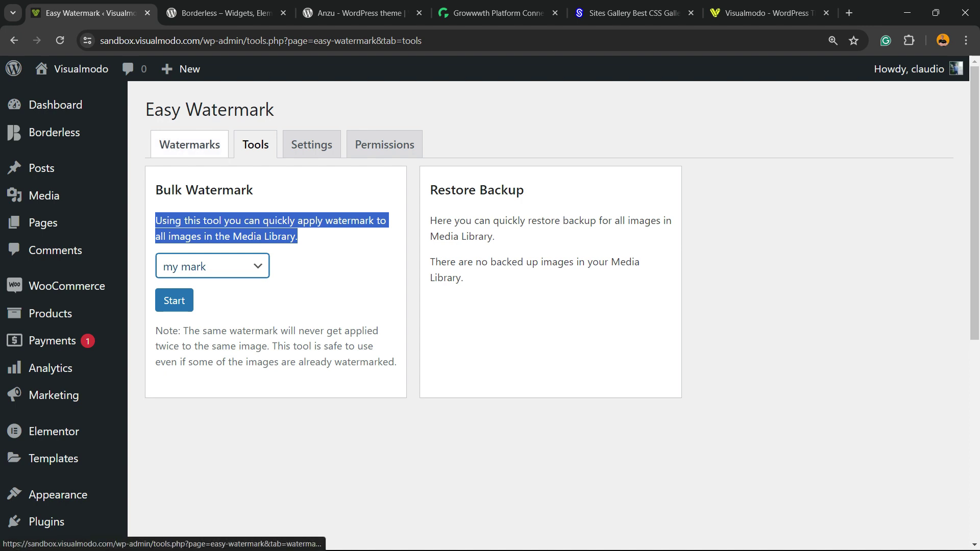
click(311, 144)
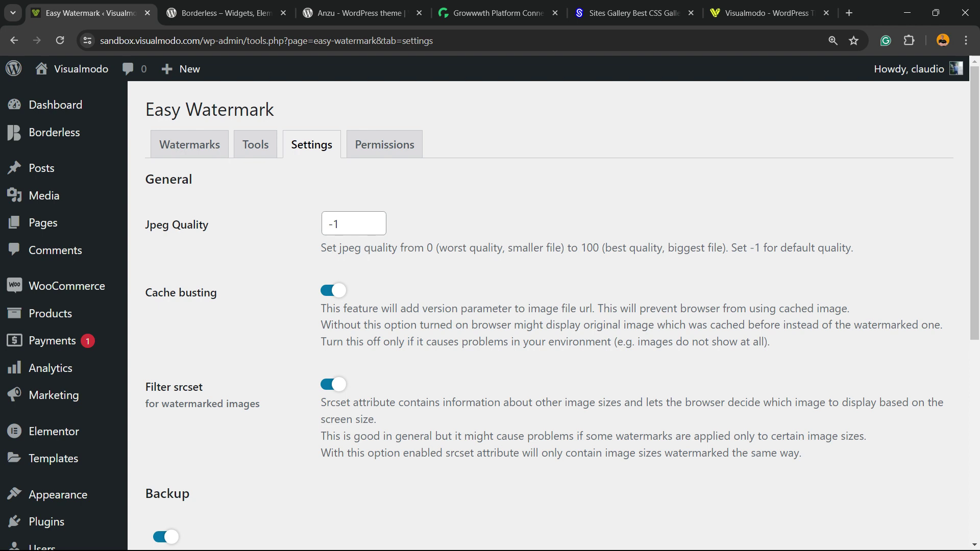
Keep Local Backup as the Backupper and leave image backups enabled
scroll(548, 307, down, 3)
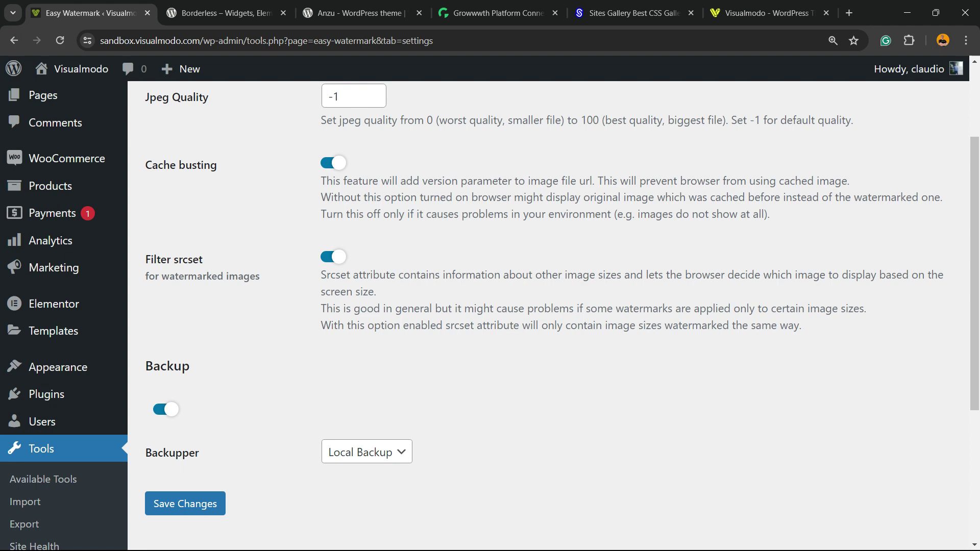
scroll(549, 306, down, 3)
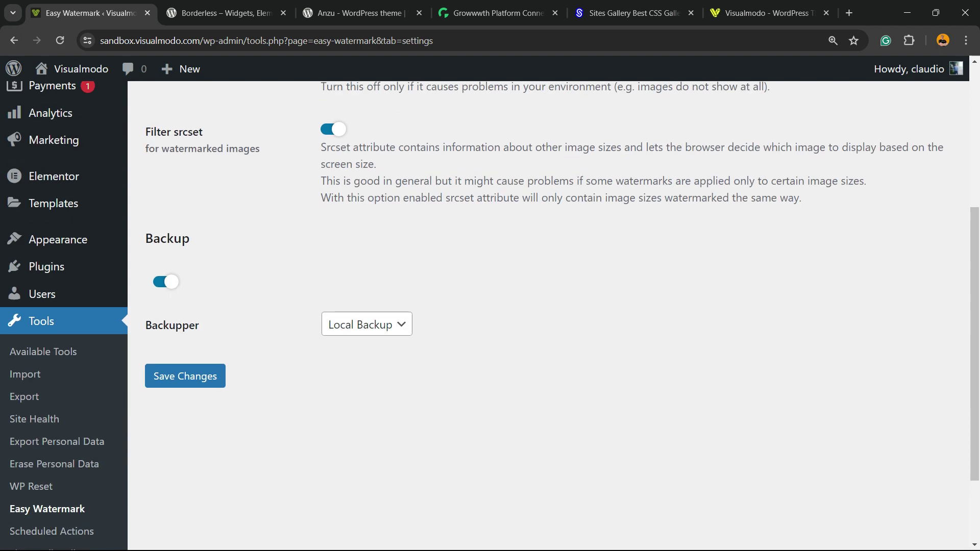
click(366, 325)
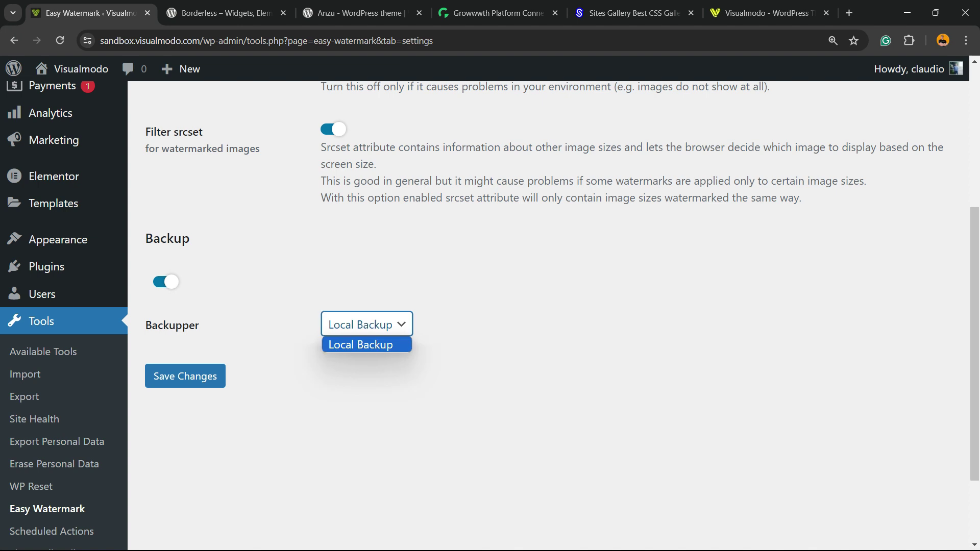
click(490, 327)
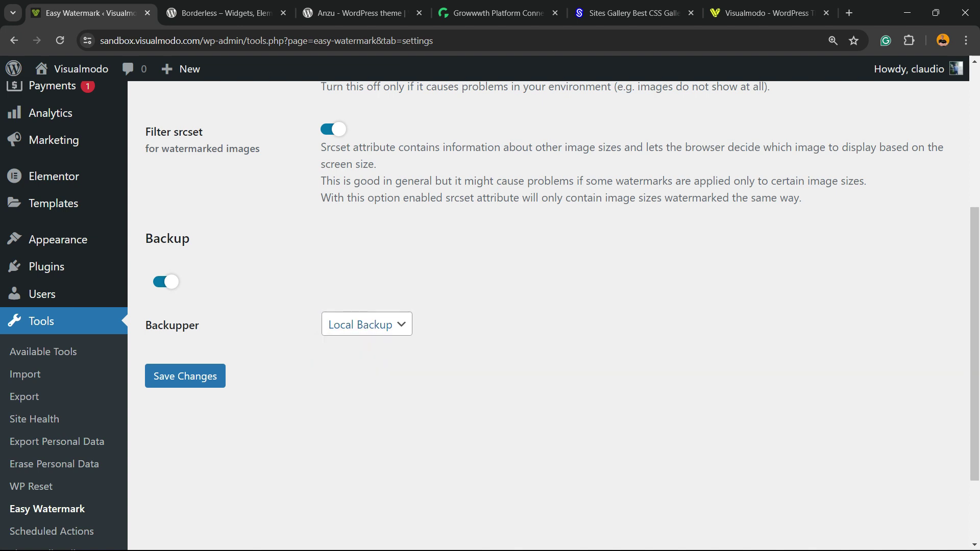
double_click(172, 325)
click(166, 282)
click(165, 281)
scroll(165, 281, up, 5)
click(385, 145)
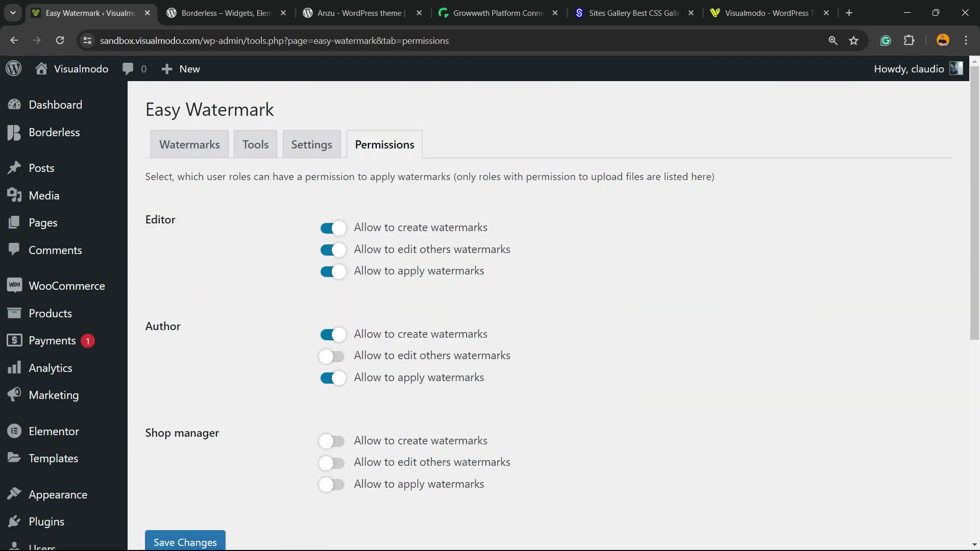
Scroll through the Editor, Author and Shop manager watermark permissions
scroll(490, 306, down, 5)
scroll(490, 307, up, 5)
scroll(491, 306, down, 3)
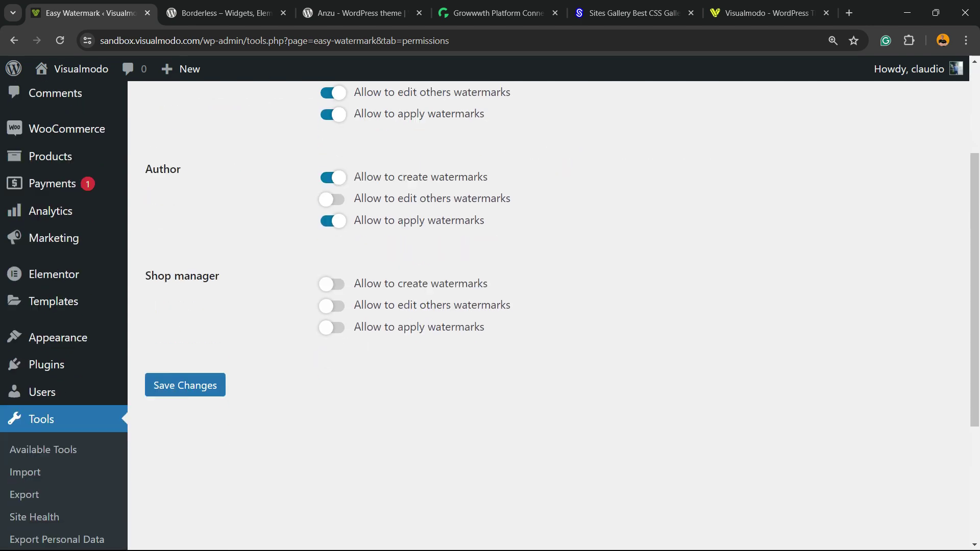
scroll(490, 306, up, 3)
Upload 'team-guindaste v11 costas.png' from the Pictures folder via Media > Add New
mouse_move(44, 195)
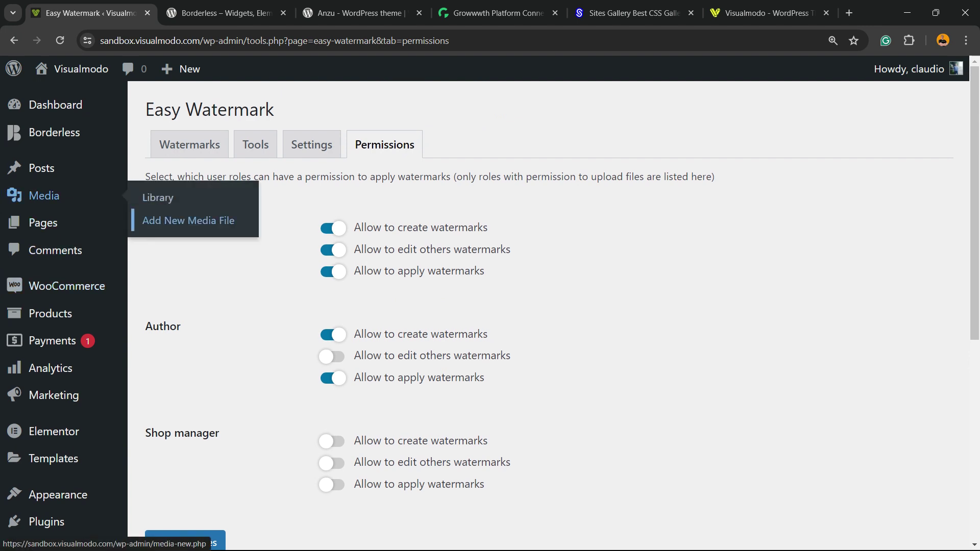
click(188, 221)
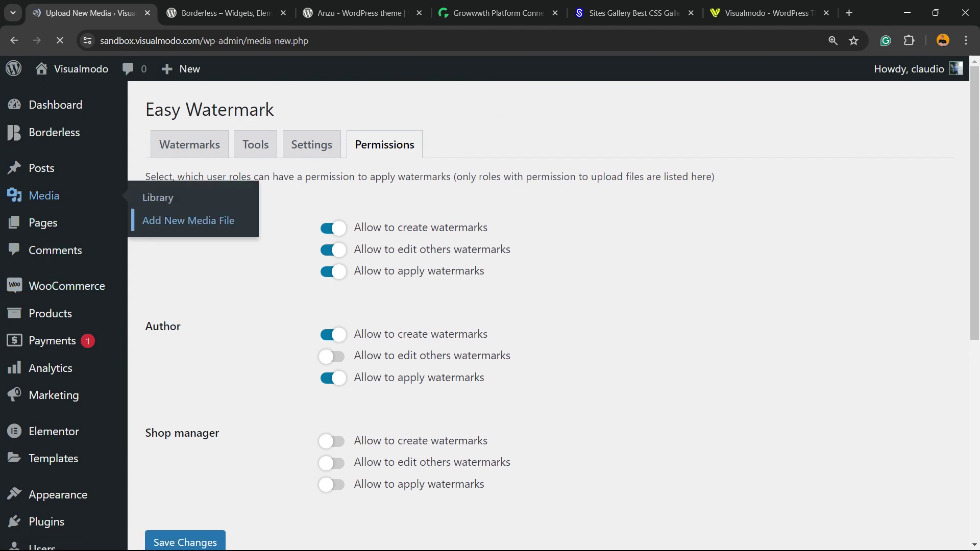
click(549, 318)
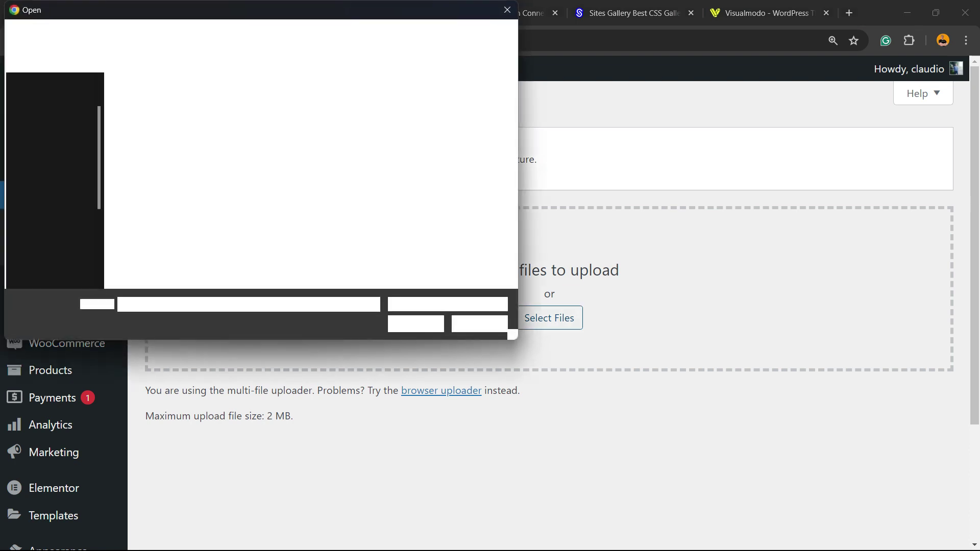
click(59, 124)
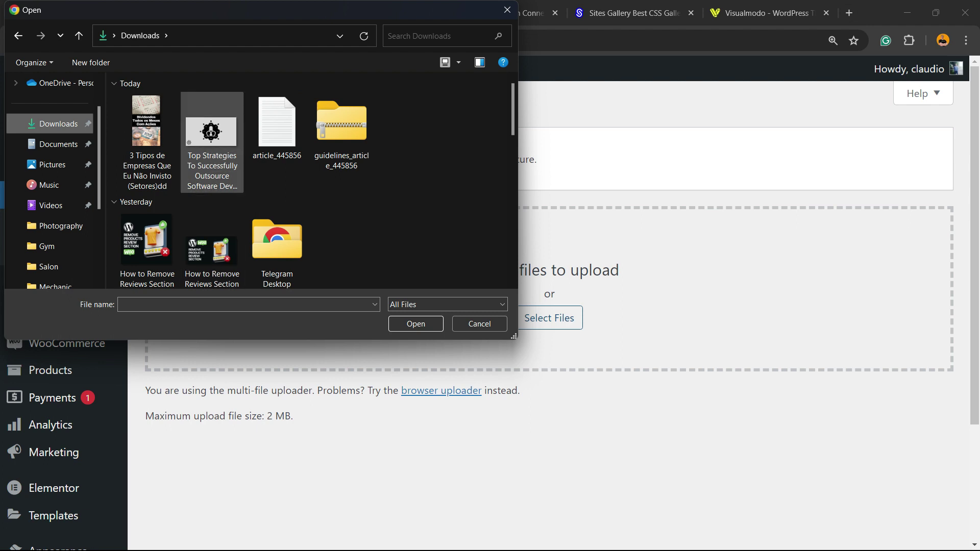
click(212, 143)
click(51, 165)
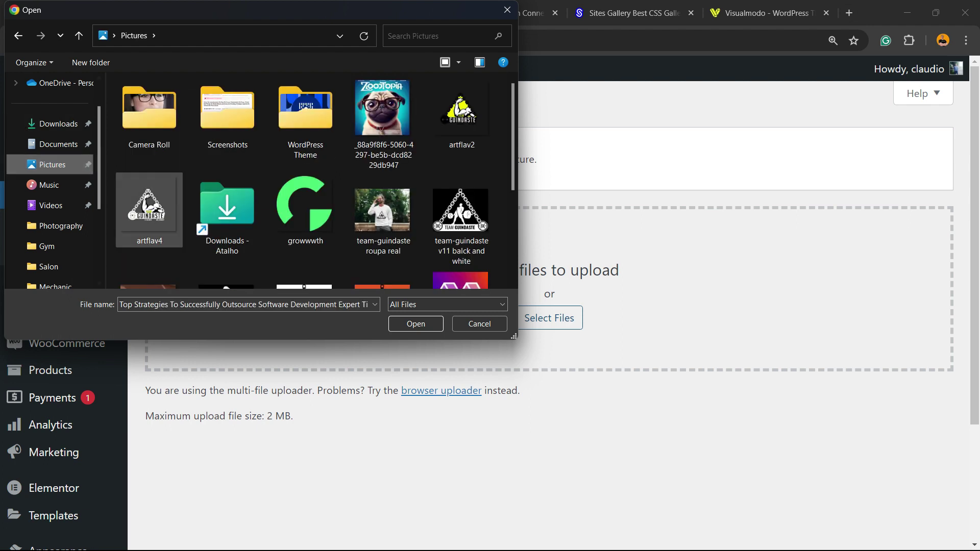
scroll(286, 215, down, 2)
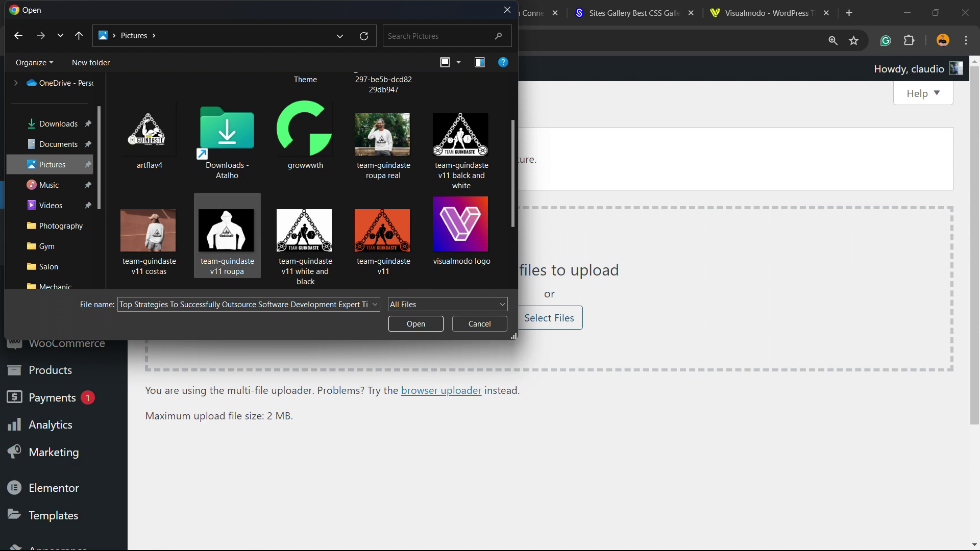
scroll(227, 230, down, 2)
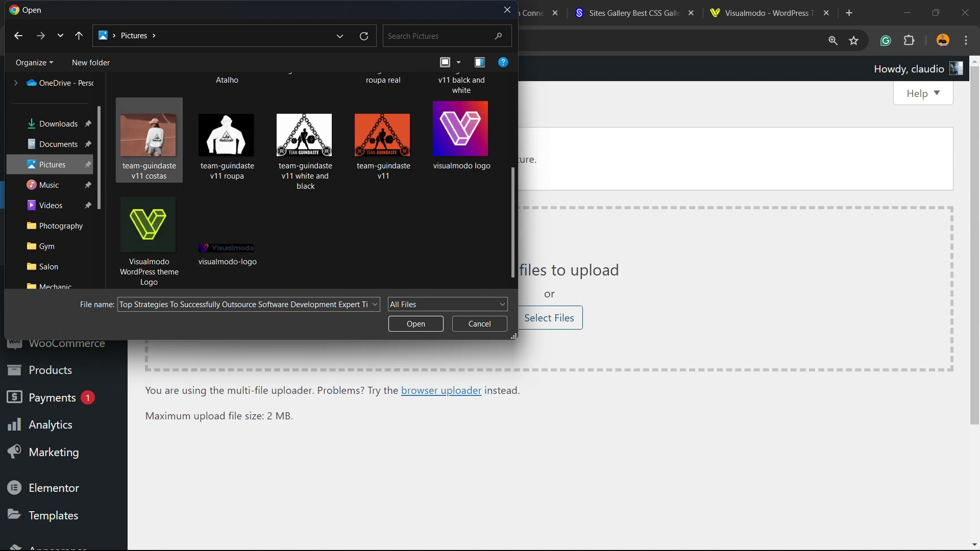
click(149, 140)
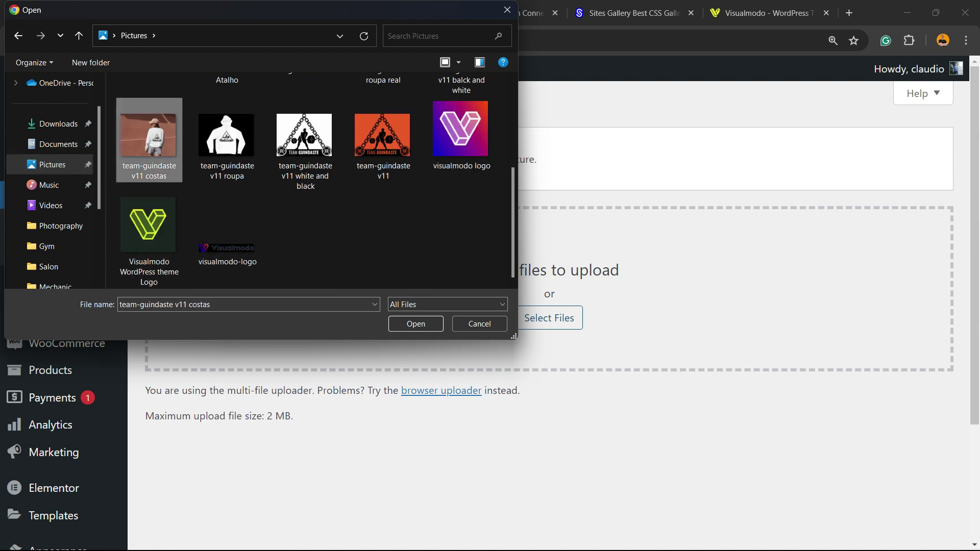
click(416, 324)
Copy the newly uploaded image's URL to the clipboard and go to the Media Library
scroll(550, 306, down, 2)
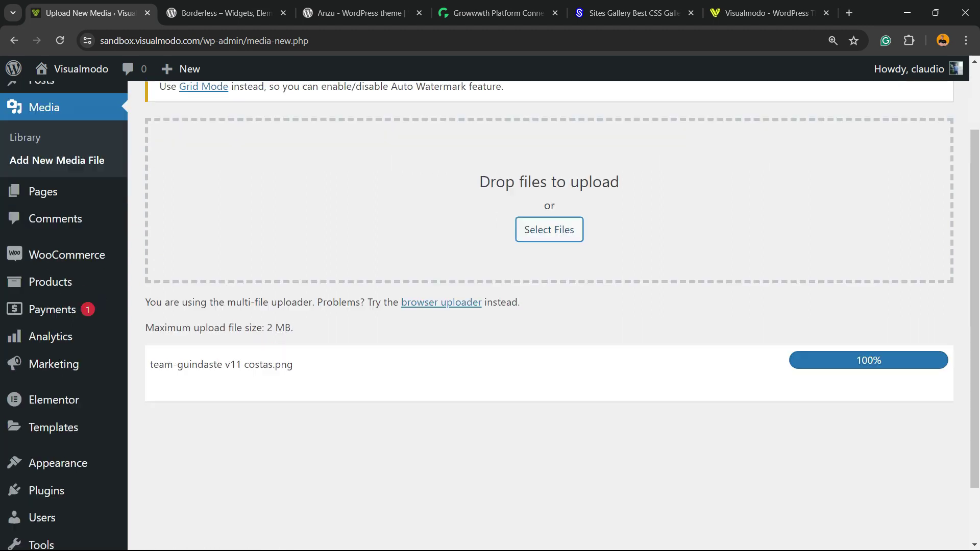
scroll(550, 306, down, 1)
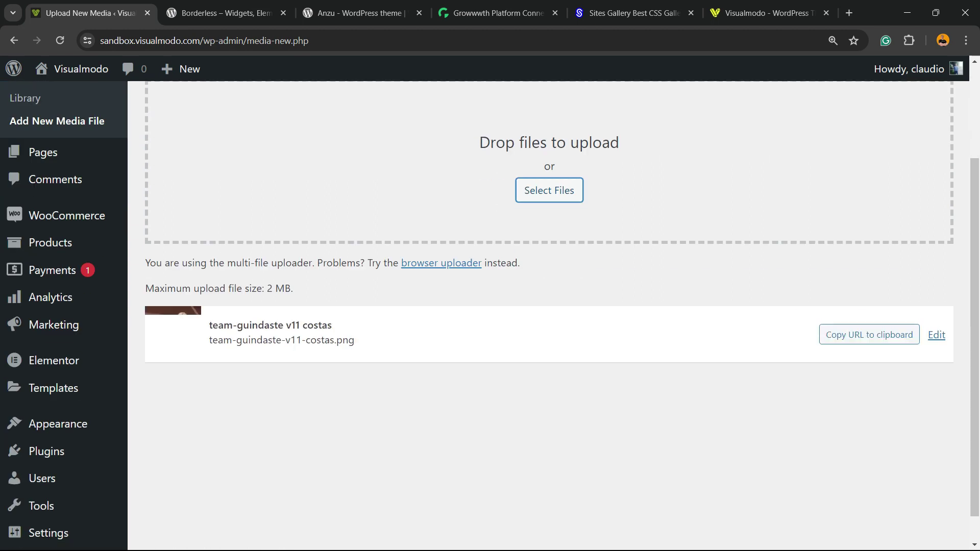
scroll(550, 306, up, 3)
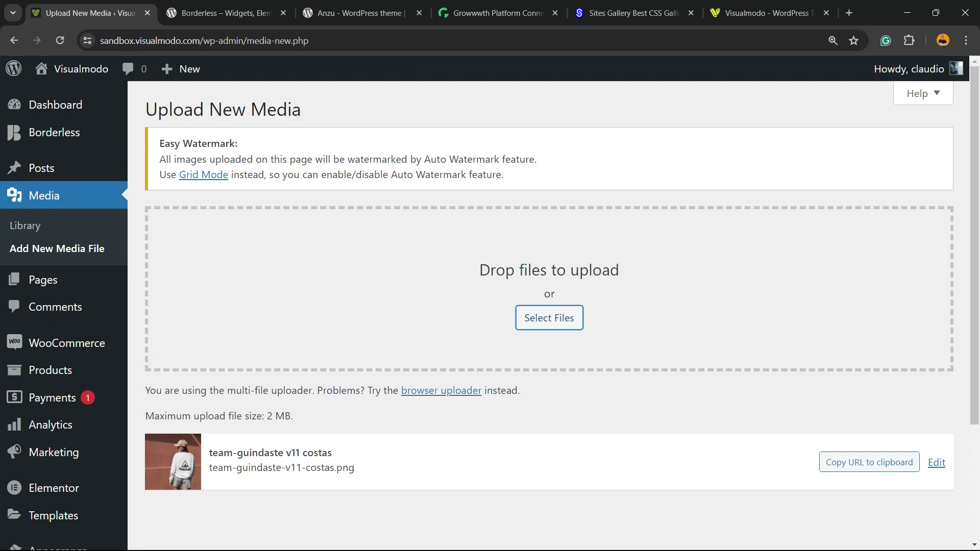
scroll(550, 306, down, 3)
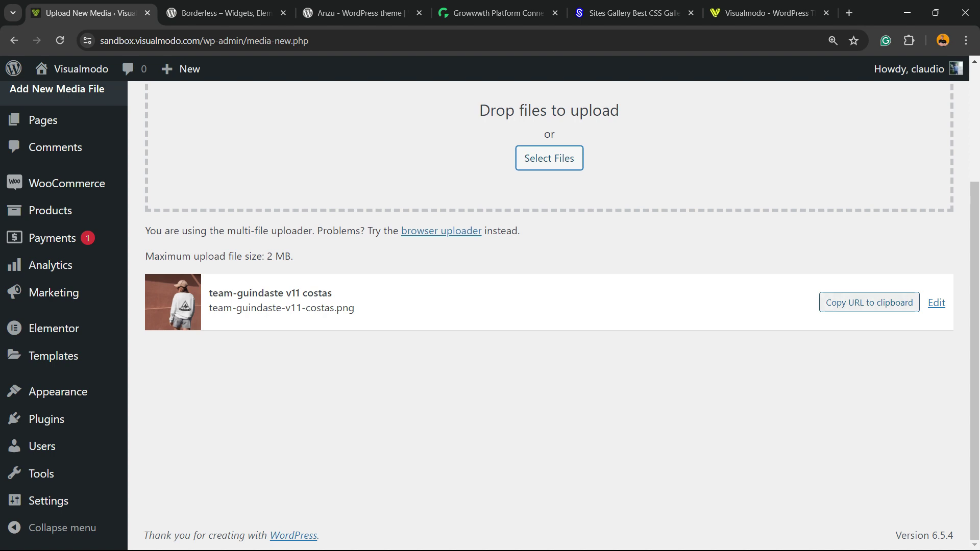
click(870, 302)
scroll(550, 307, up, 2)
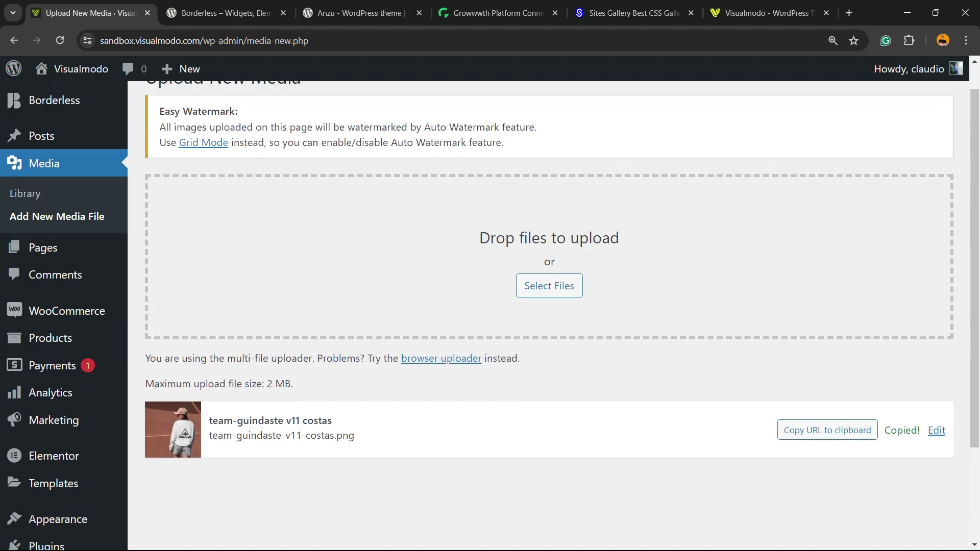
click(44, 163)
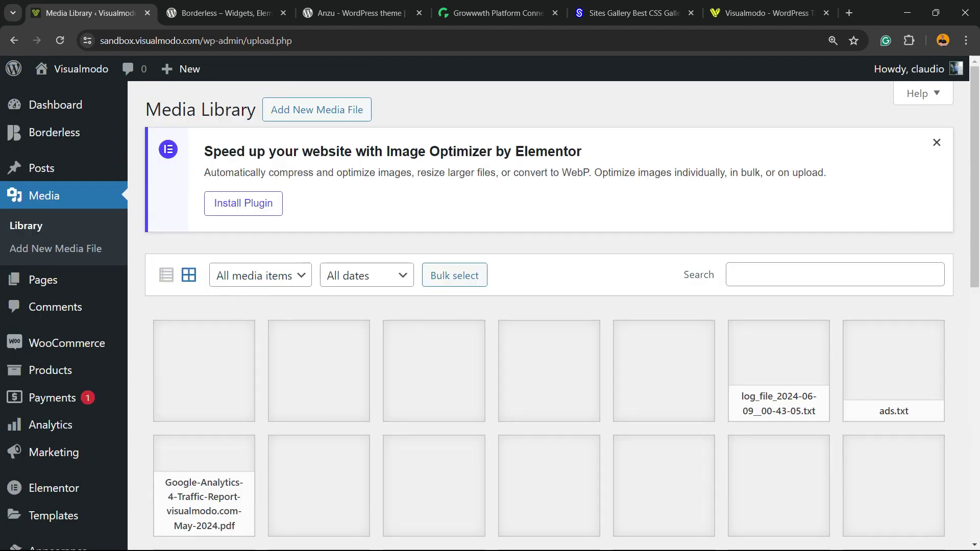
Permanently delete the text-watermarked uploaded image from the Media Library
click(204, 371)
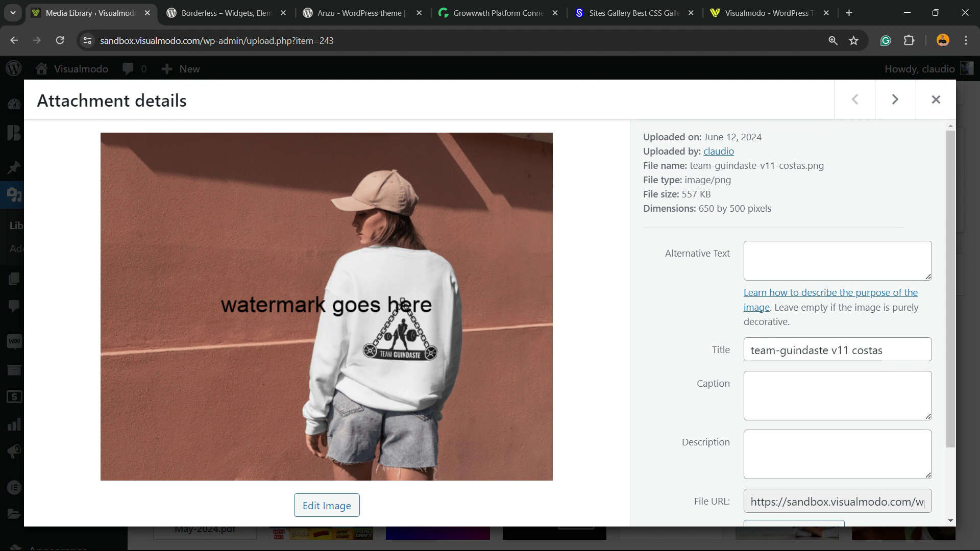
scroll(800, 326, down, 3)
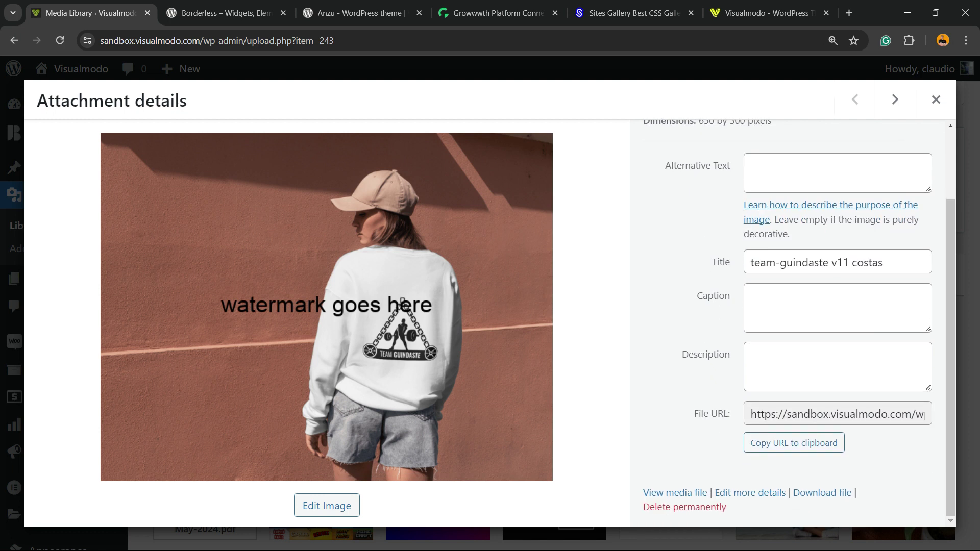
click(684, 507)
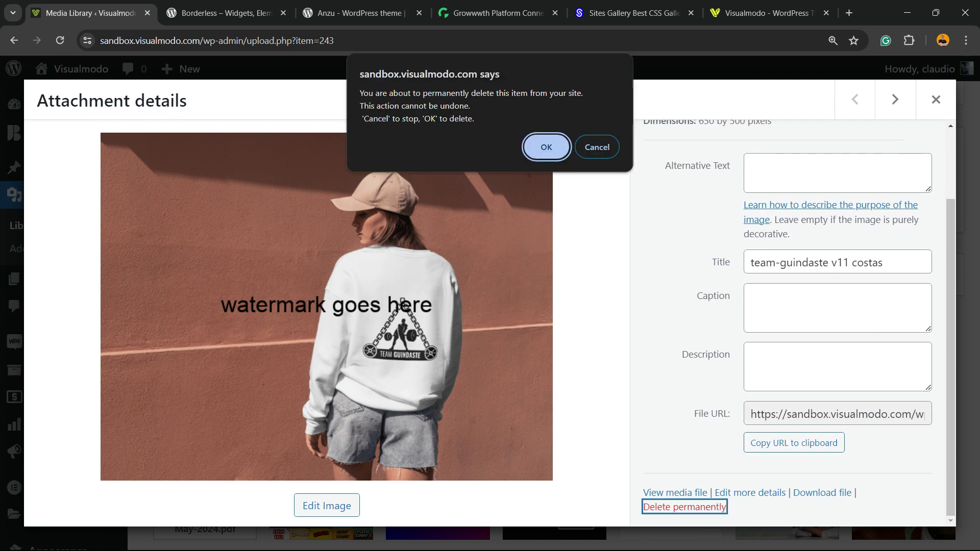
click(547, 147)
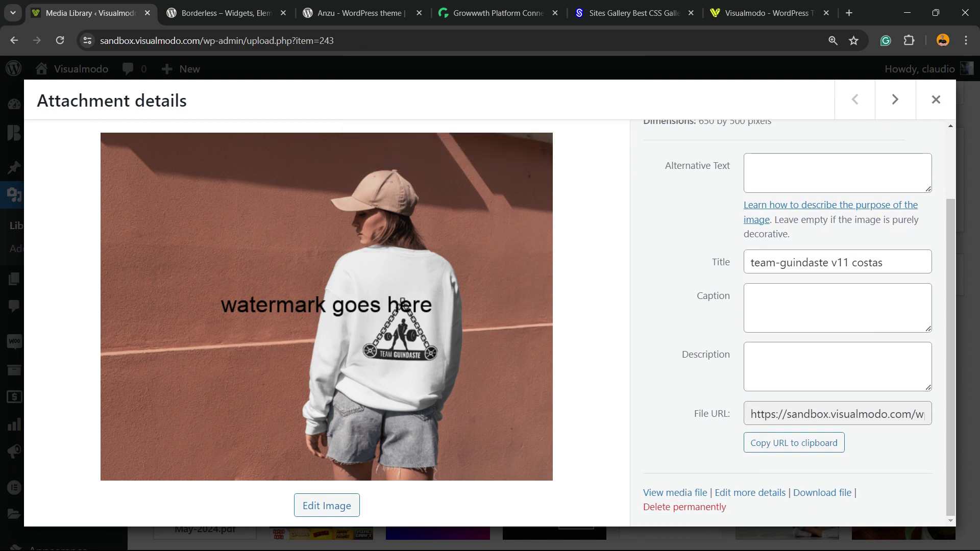
Go to Tools > Easy Watermark and start a new Image-type watermark
scroll(51, 324, down, 5)
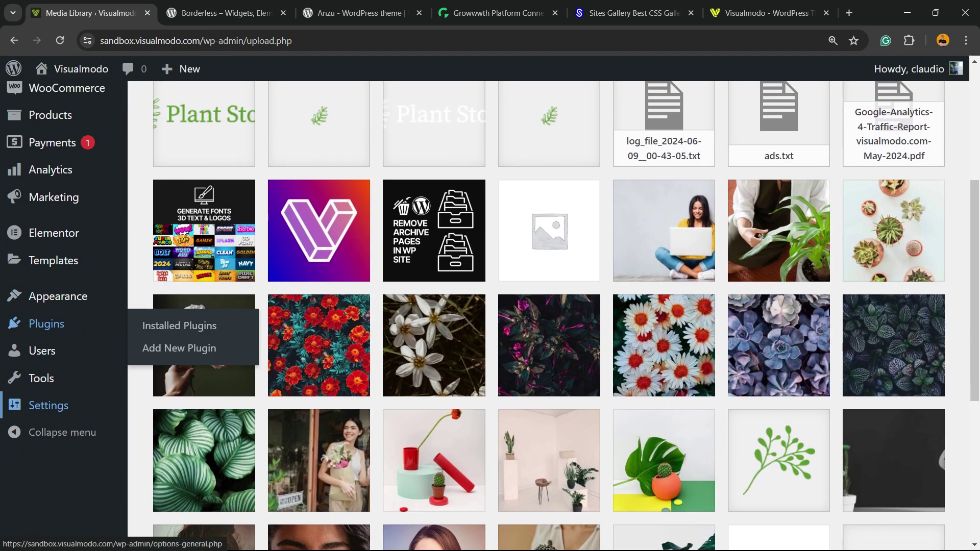
mouse_move(41, 378)
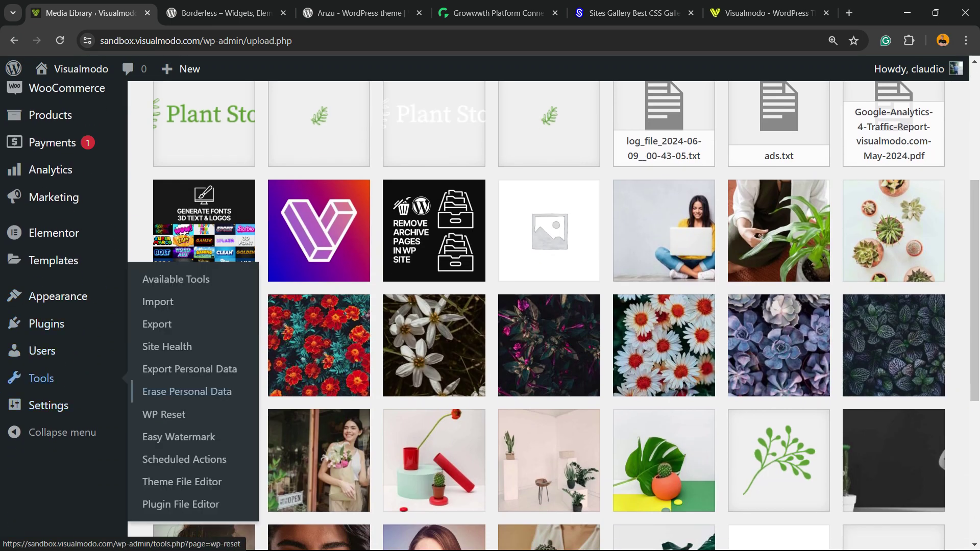
click(179, 437)
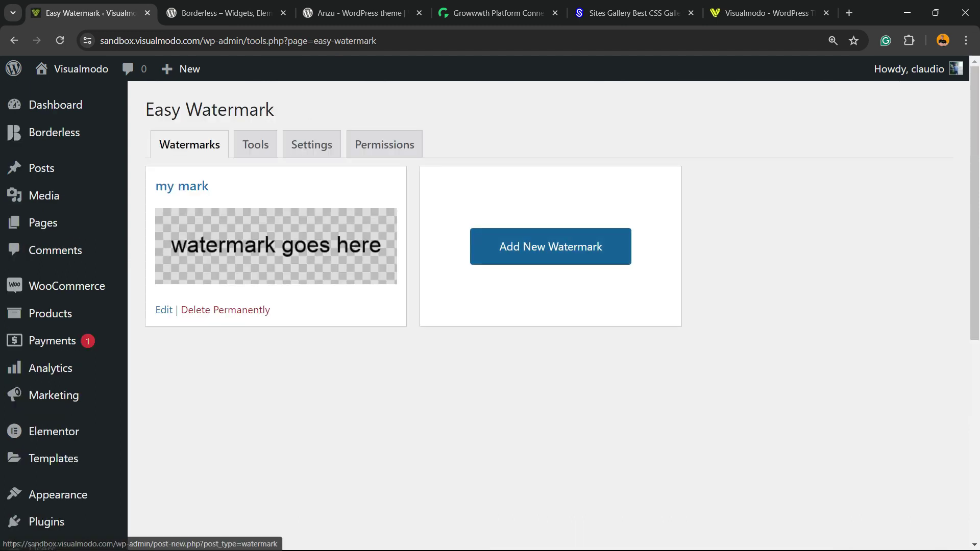
click(551, 247)
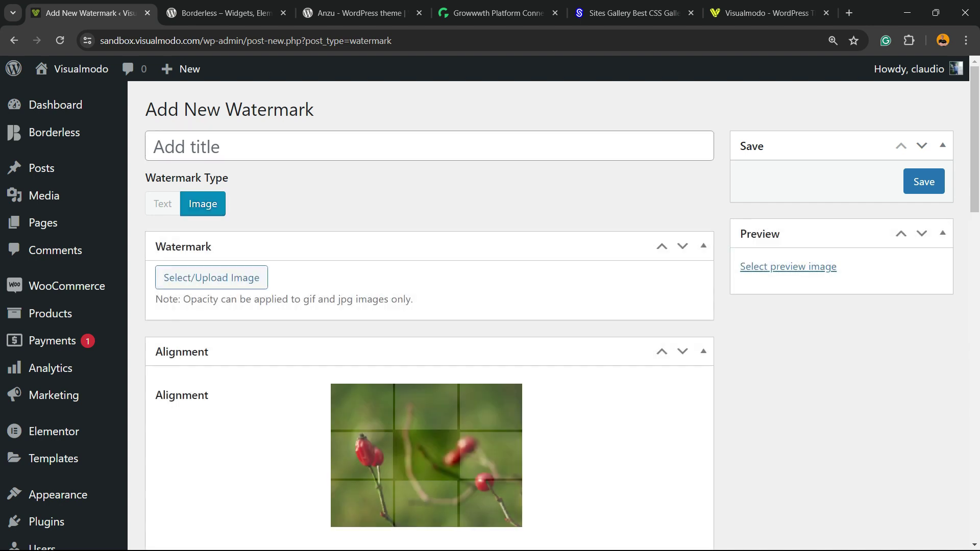
Create and save watermark 'rew' using the white Plant Store logo bordeless-plant-store-light.png
text(r)
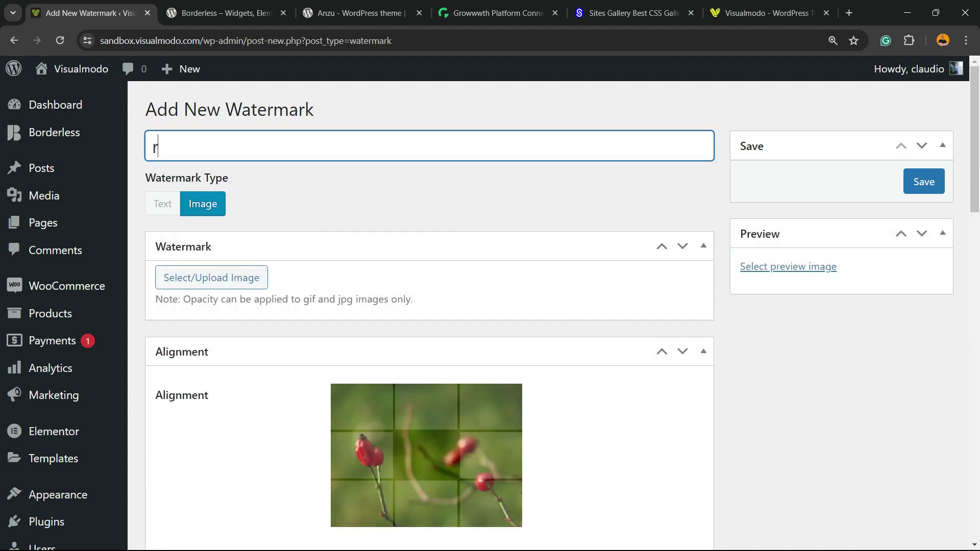
text(ew)
click(211, 277)
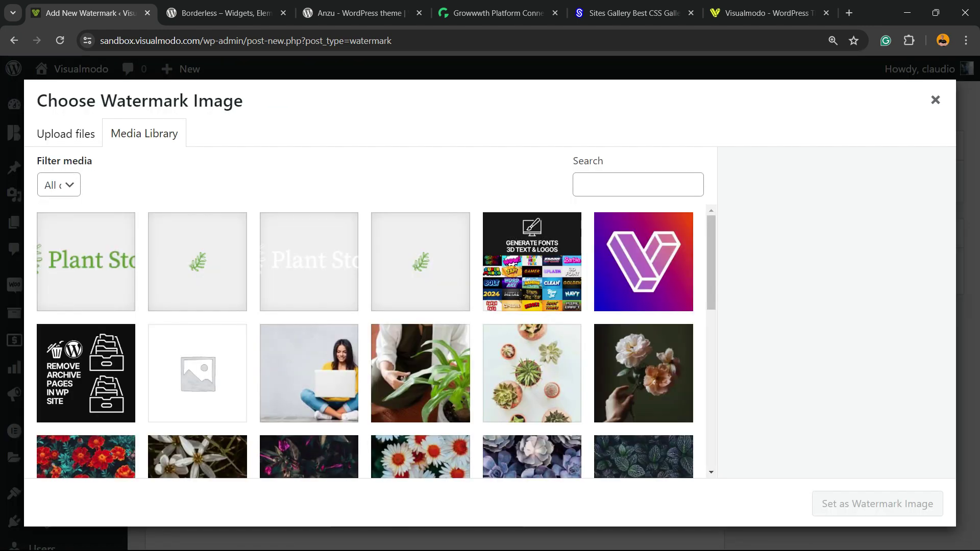
click(309, 262)
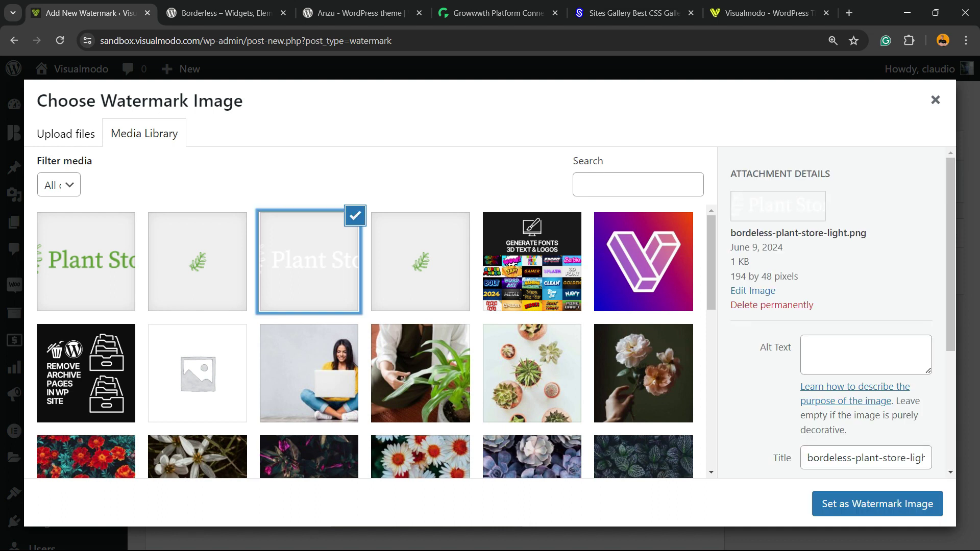
click(878, 504)
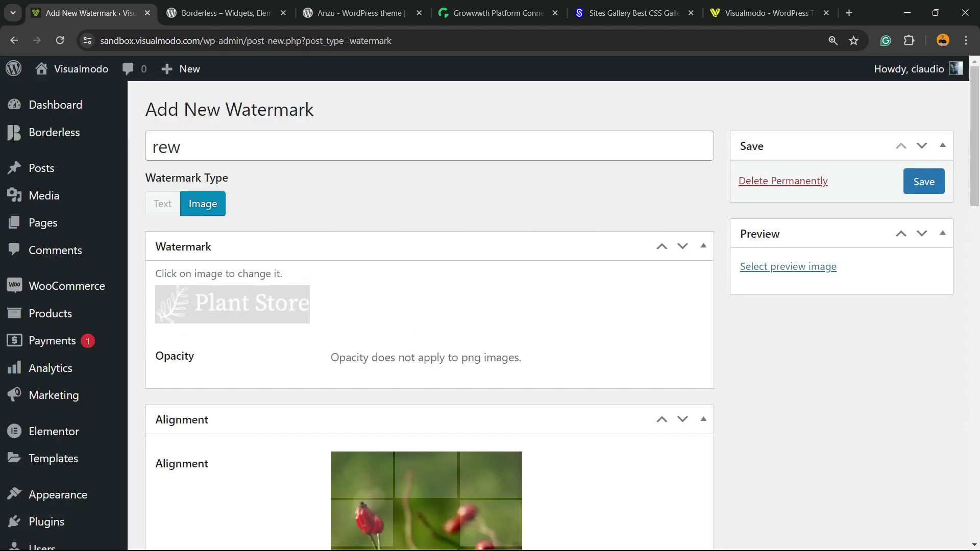
scroll(490, 307, down, 1)
scroll(490, 306, down, 6)
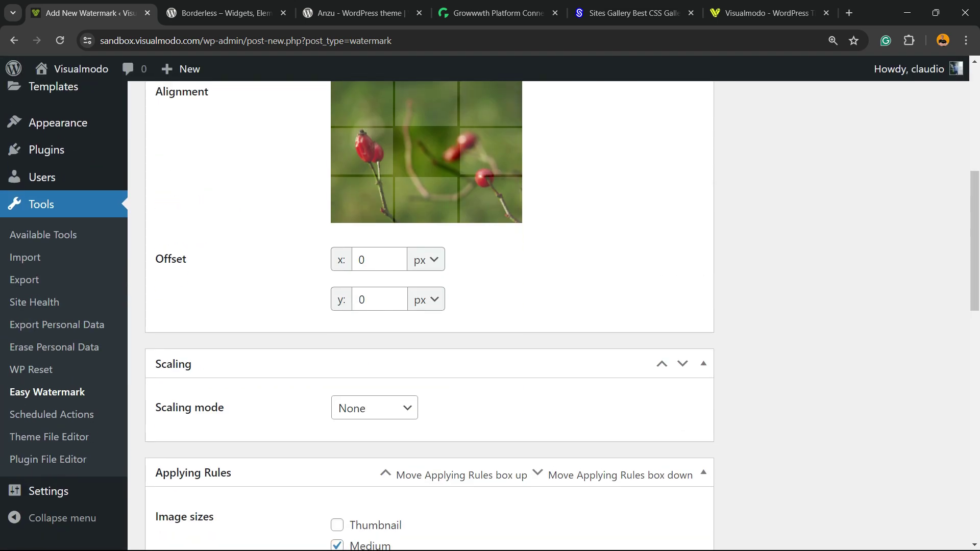
scroll(491, 306, up, 4)
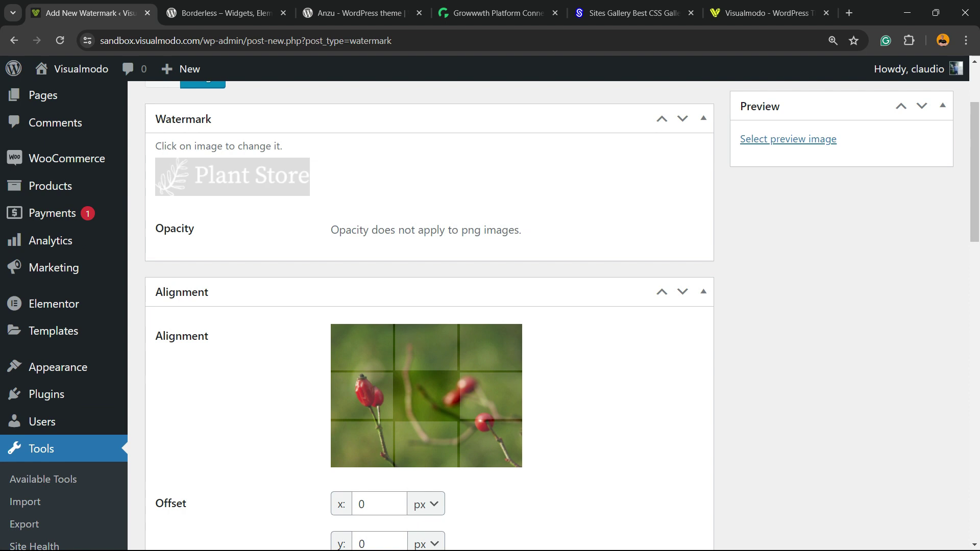
scroll(490, 347, up, 2)
click(924, 182)
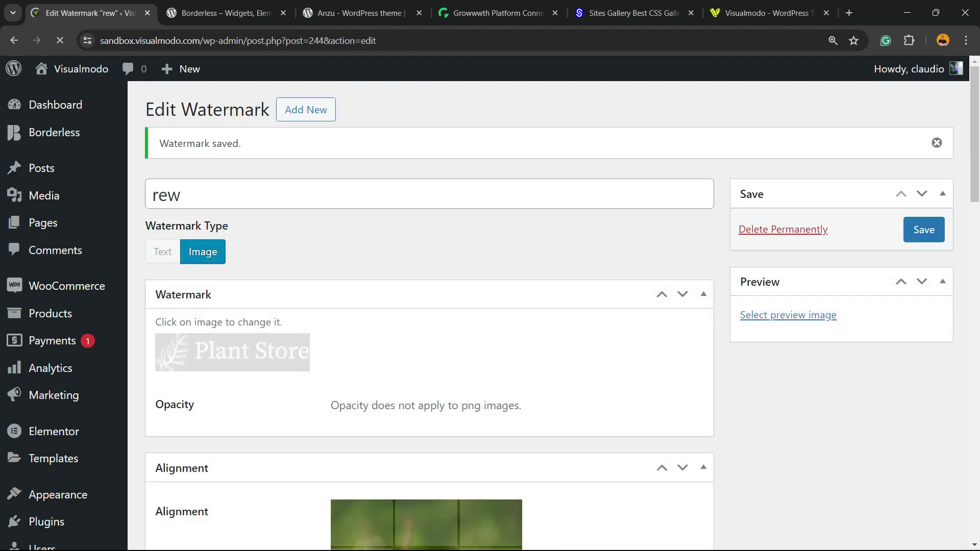
Upload the Visualmodo WordPress theme Logo.png image from the media upload page
mouse_move(43, 195)
click(189, 220)
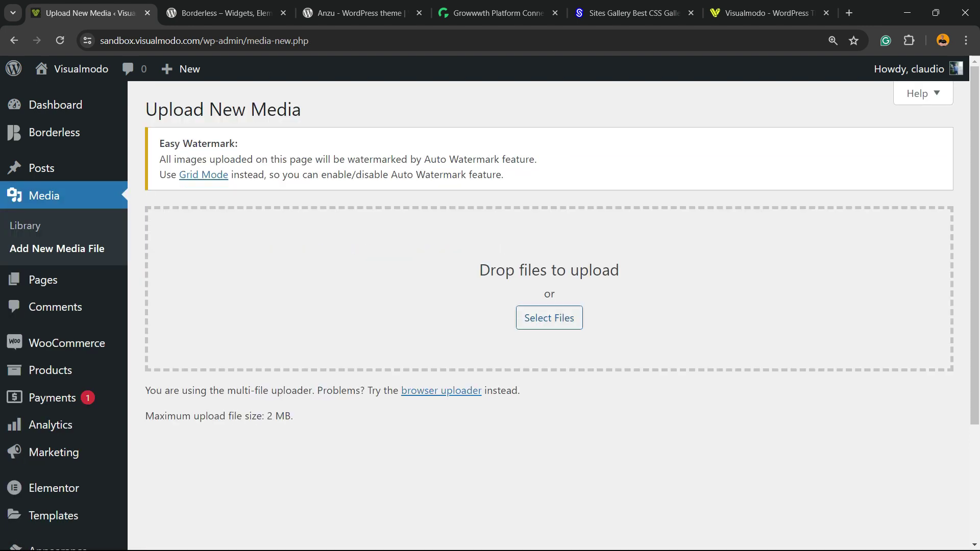
click(549, 318)
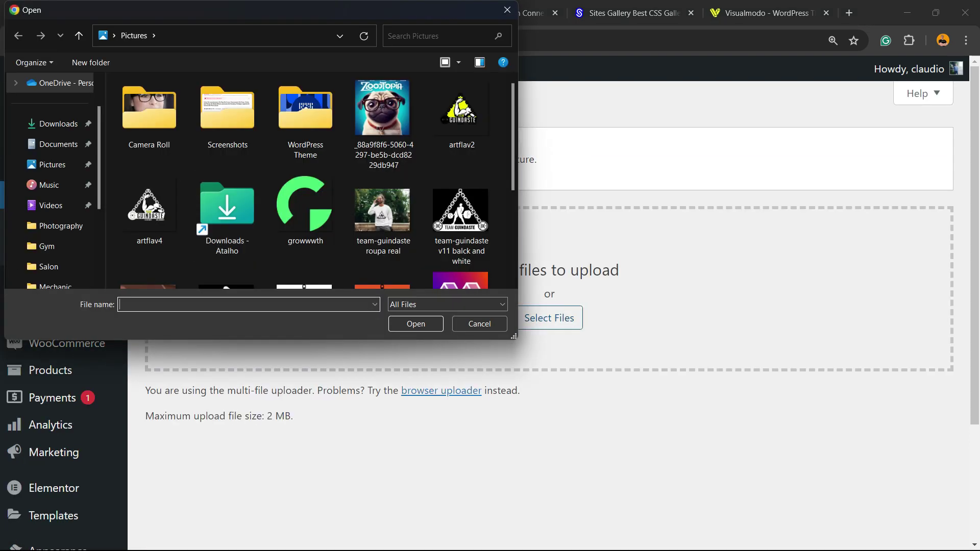
scroll(305, 224, down, 2)
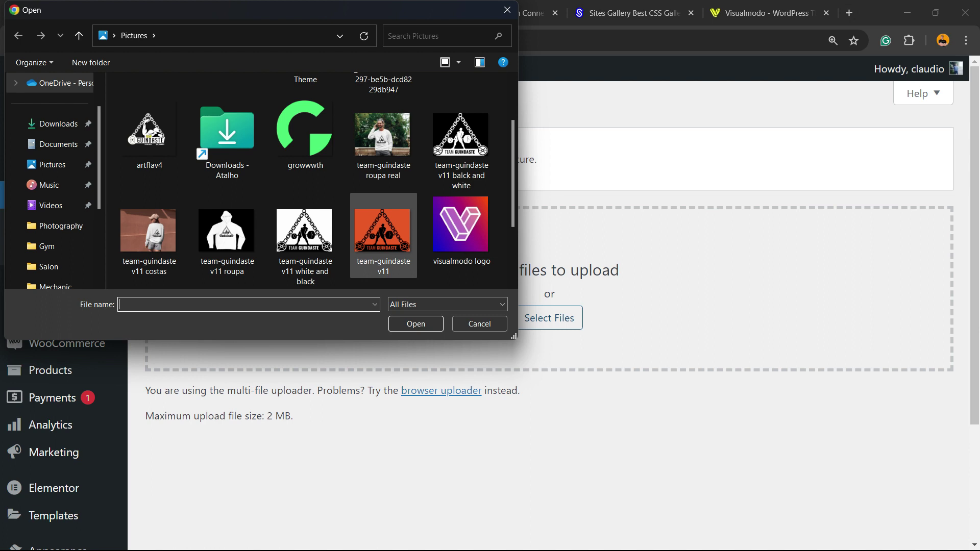
scroll(305, 225, down, 2)
double_click(150, 225)
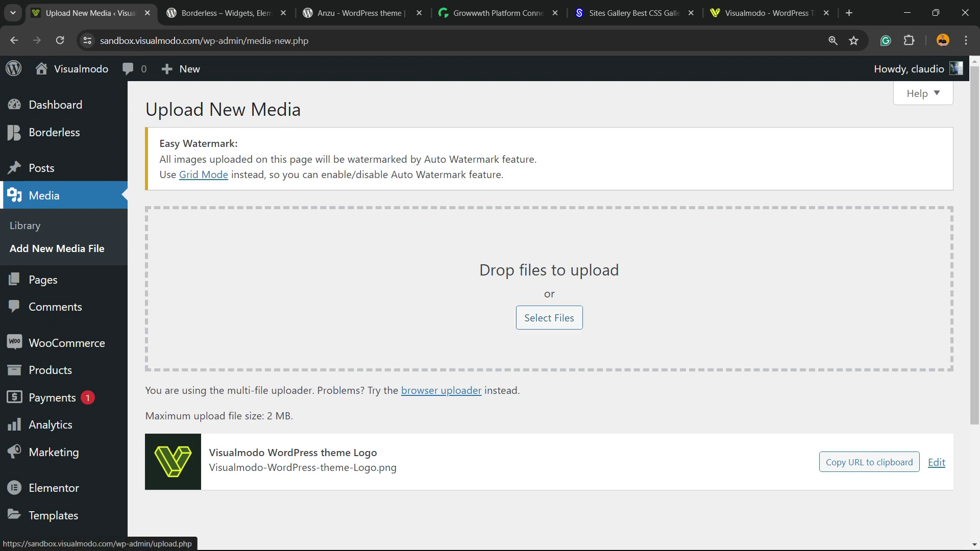
Check in the Media Library that the logo carries both the text and Plant Store watermarks
click(44, 195)
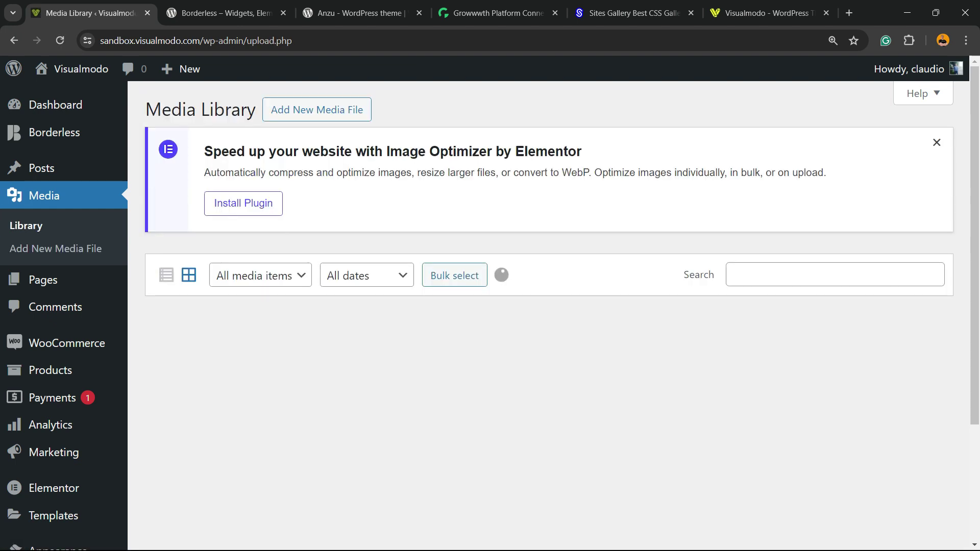
click(176, 375)
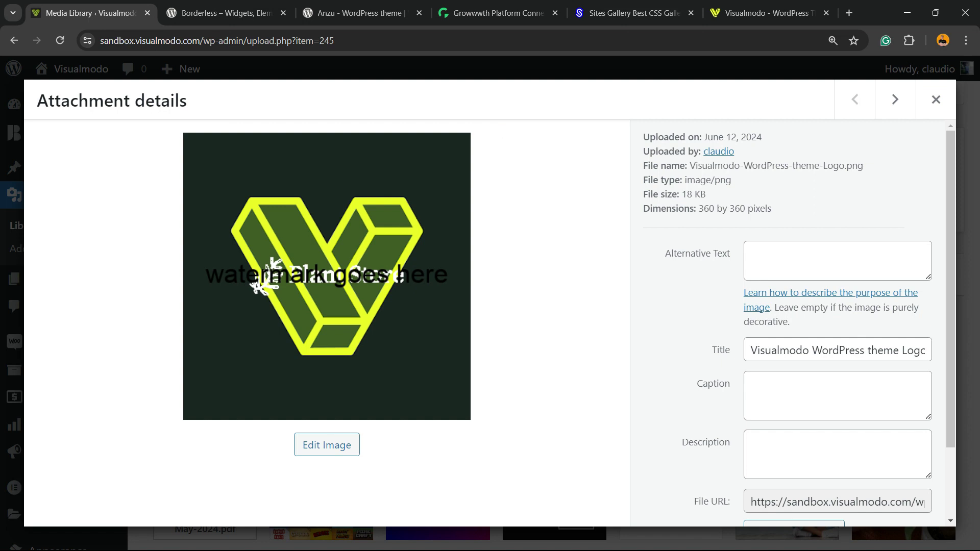
click(936, 100)
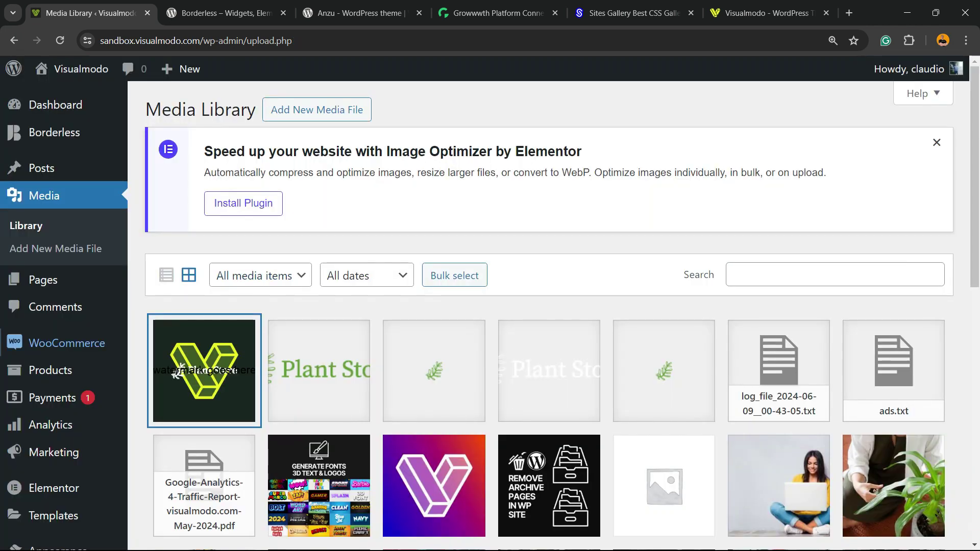
Permanently delete the 'my mark' watermark in Easy Watermark, keeping 'rew', and return to Media
scroll(51, 378, down, 5)
mouse_move(41, 378)
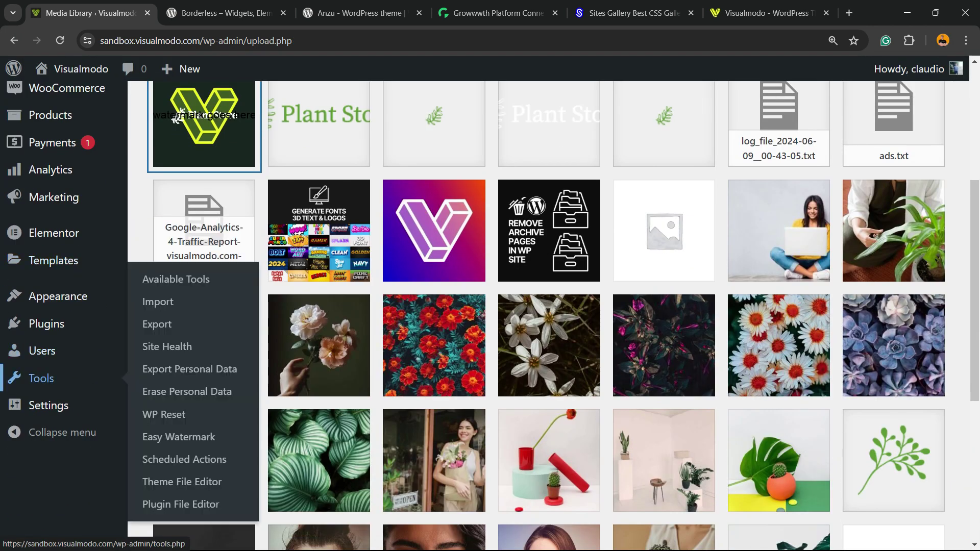
click(178, 437)
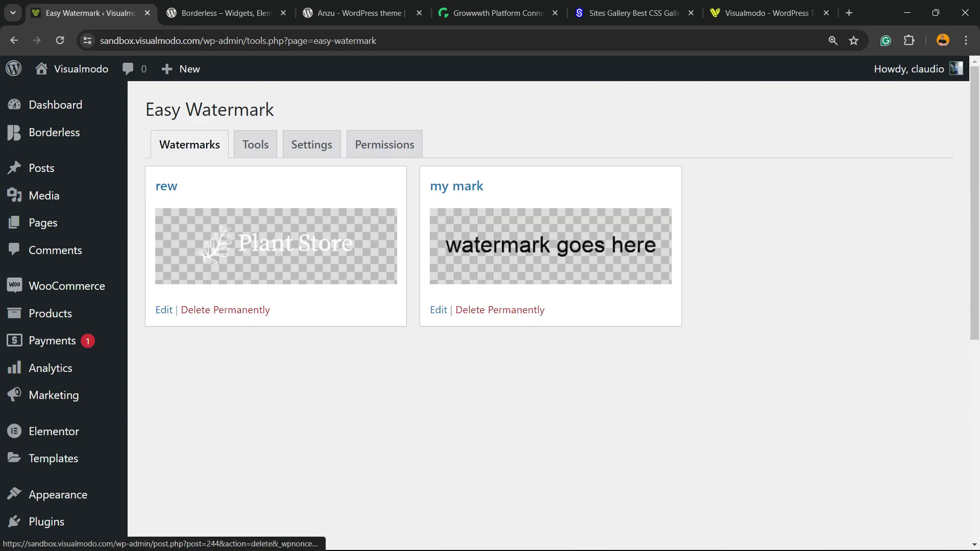
click(499, 310)
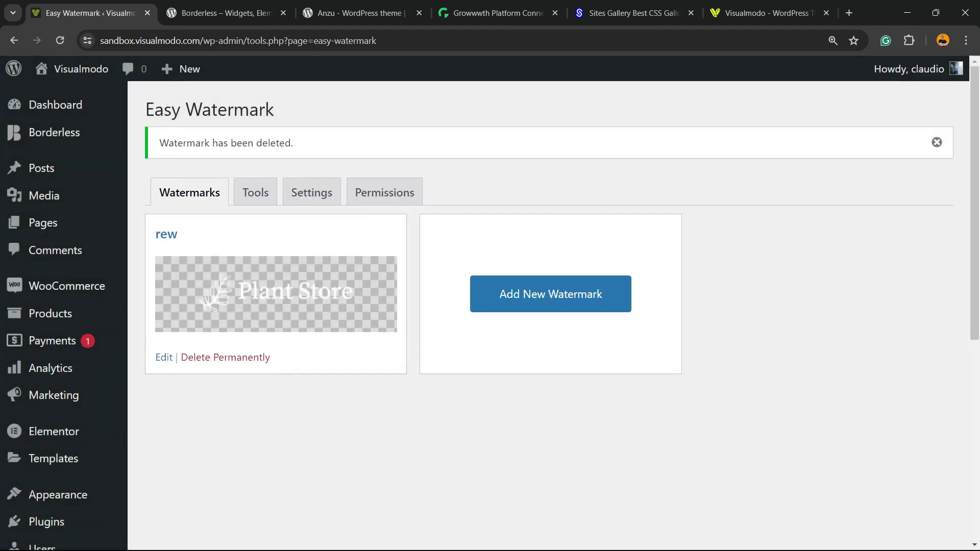
click(44, 196)
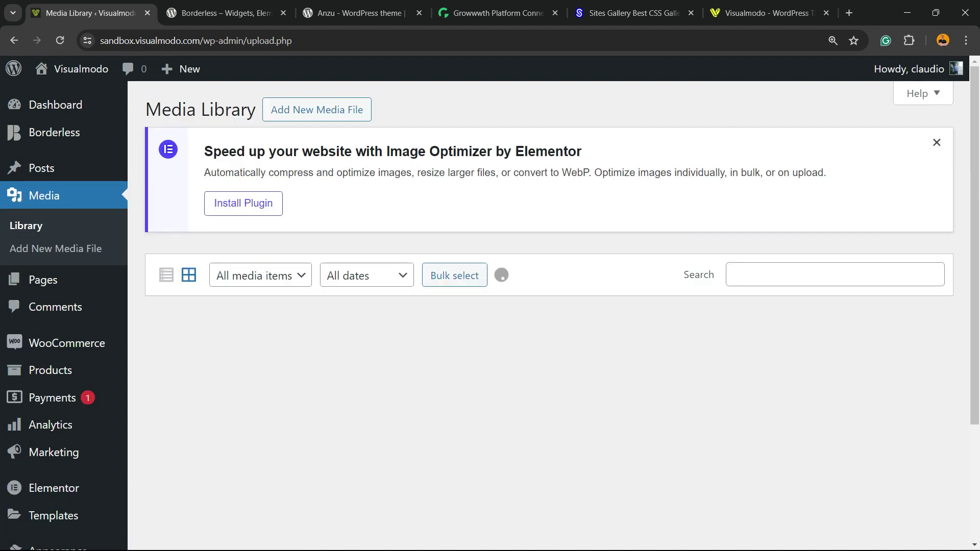
Permanently delete the watermarked Visualmodo logo and bring up the Add New Media upload area
click(205, 371)
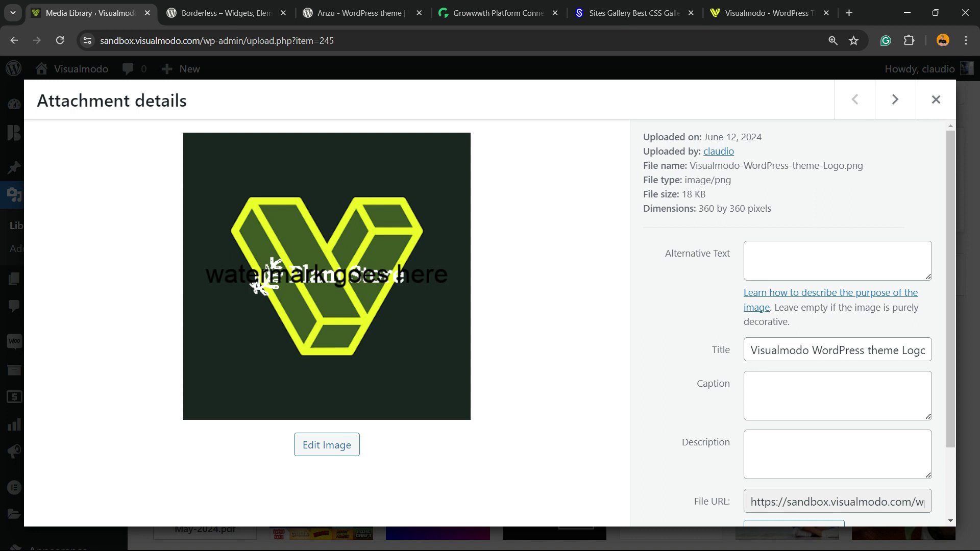
scroll(792, 326, down, 2)
click(685, 508)
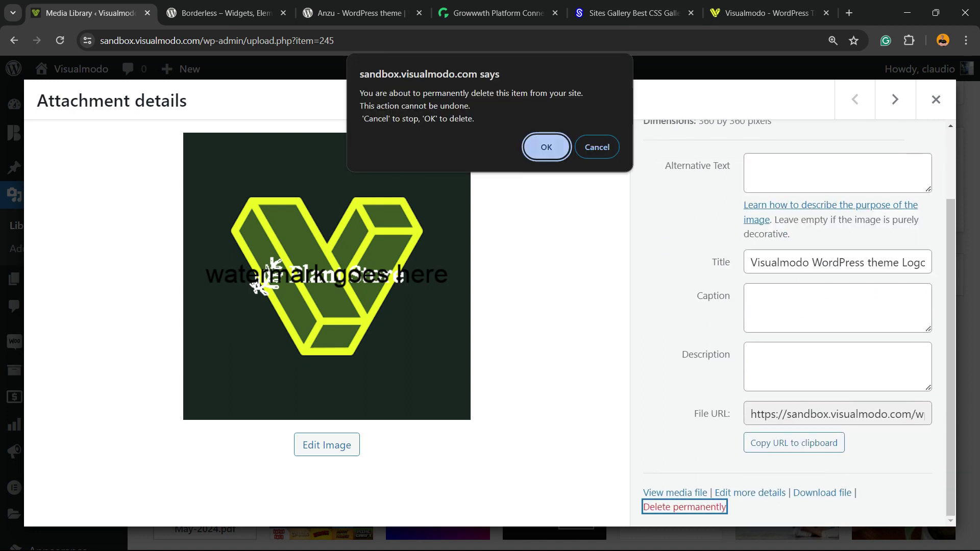
click(547, 146)
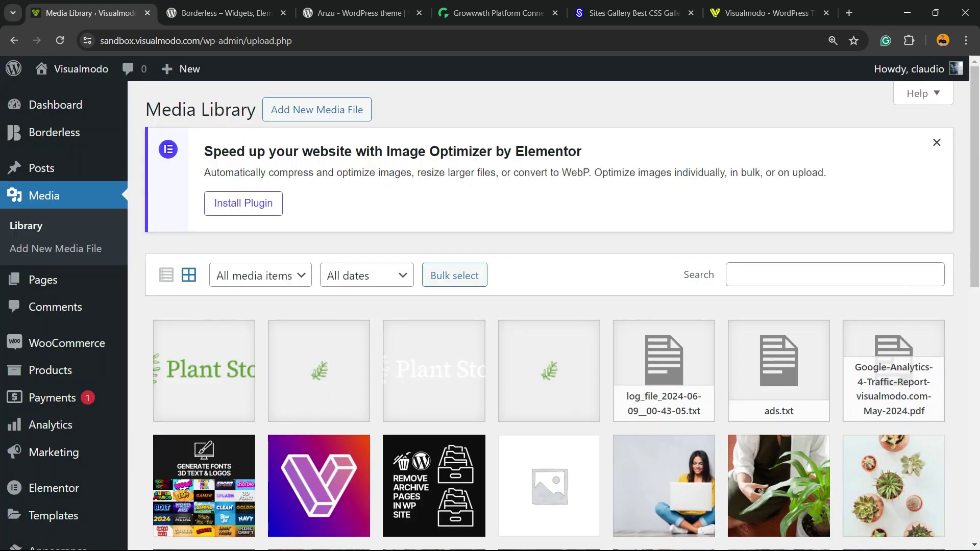
click(317, 110)
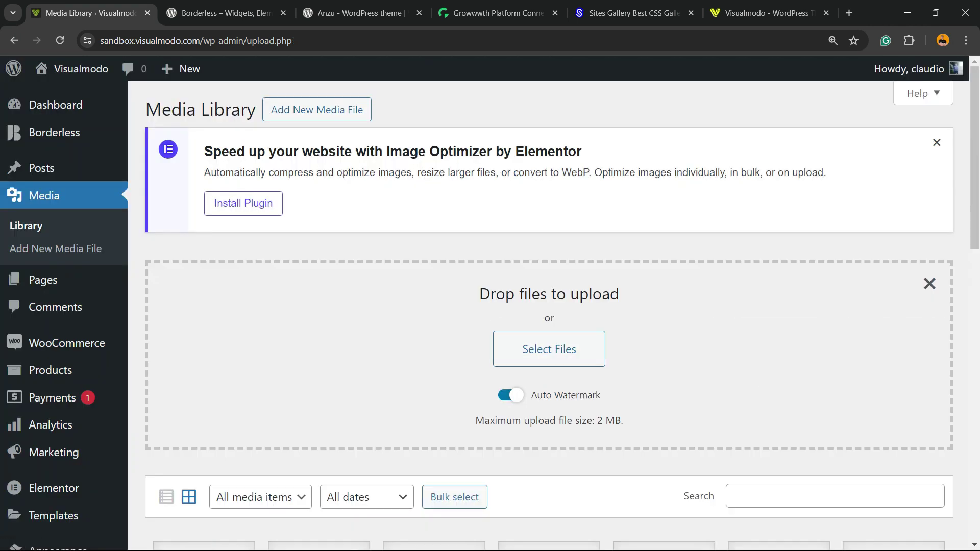
Re-upload the Visualmodo WordPress theme Logo image and check its attachment details
scroll(549, 306, down, 2)
scroll(549, 306, up, 2)
scroll(549, 307, down, 2)
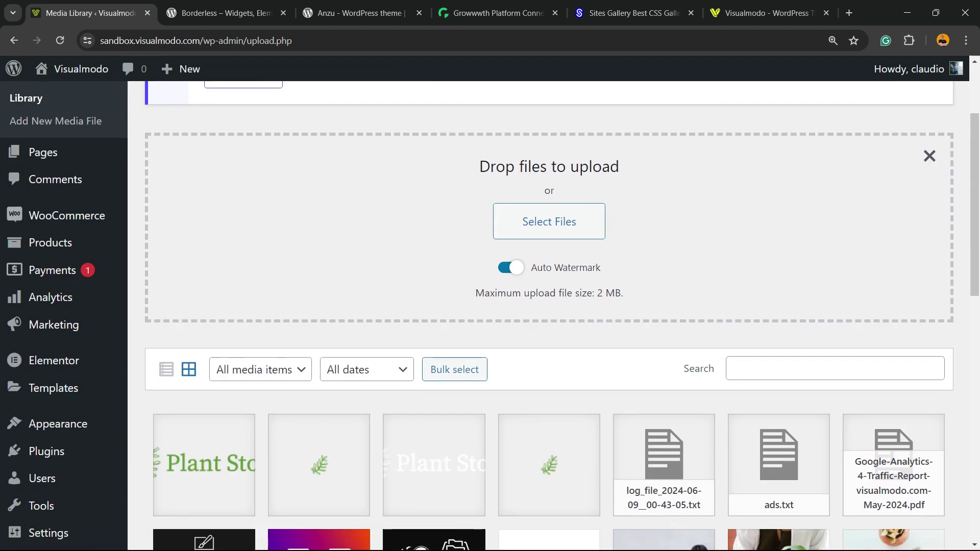
click(549, 222)
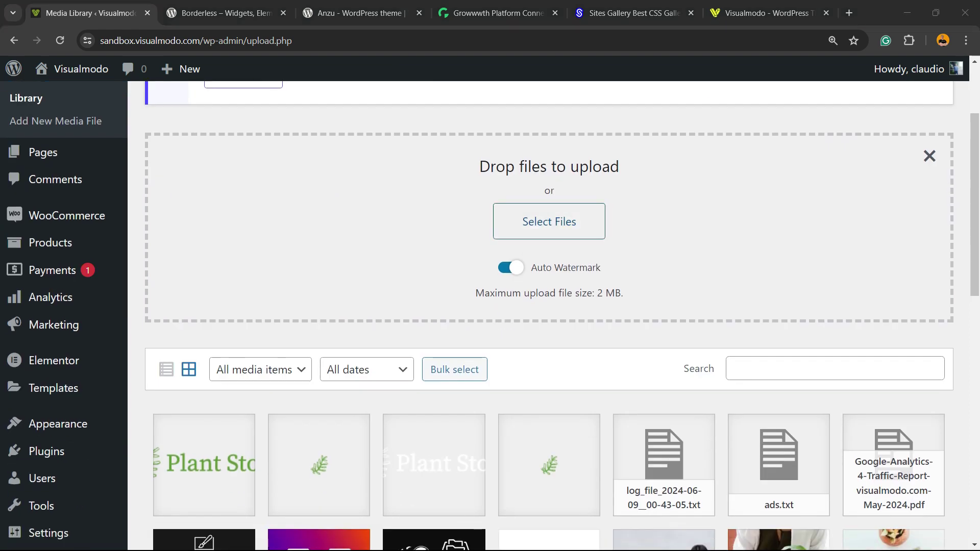
scroll(306, 204, down, 4)
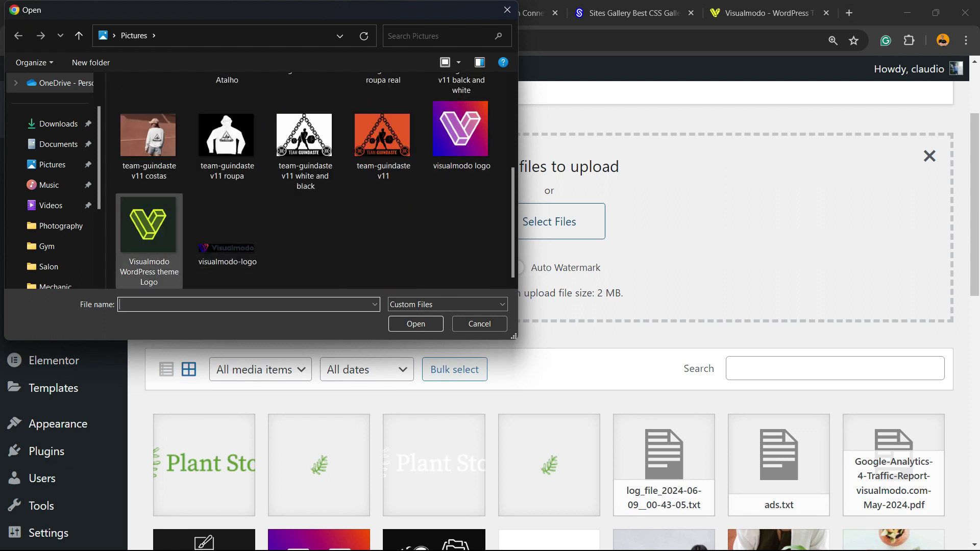
double_click(149, 235)
scroll(549, 315, down, 2)
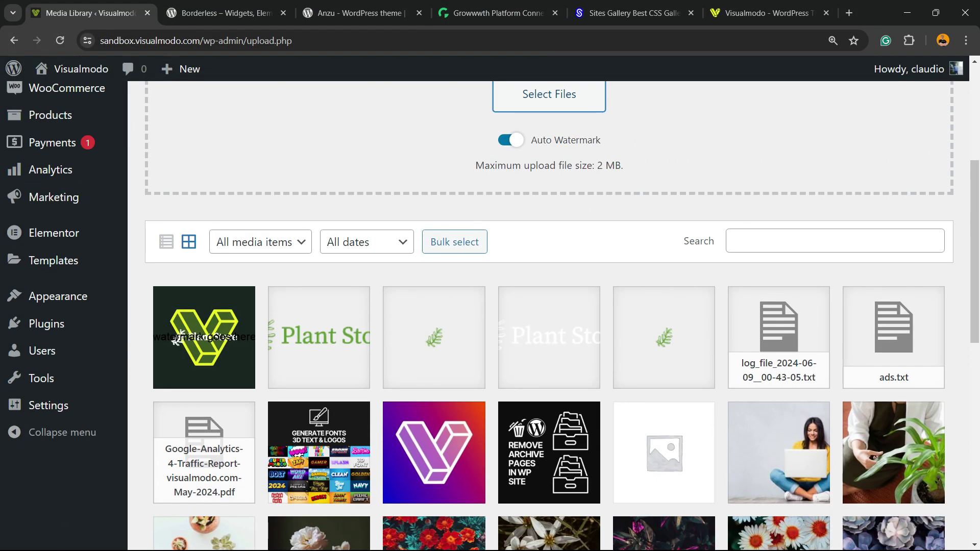
click(205, 337)
key(Escape)
Upload the gradient visualmodo logo and check it carries the Plant Store watermark
scroll(549, 316, up, 2)
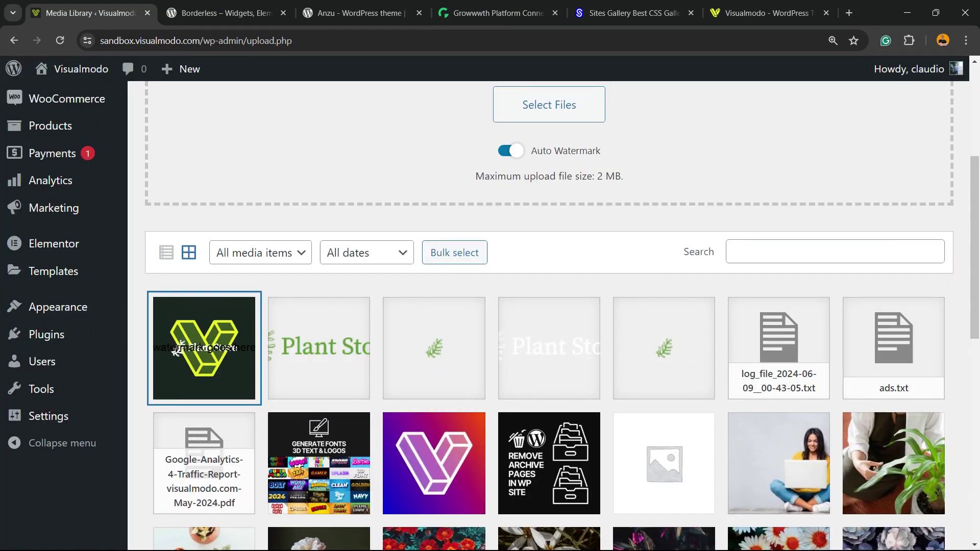
click(550, 221)
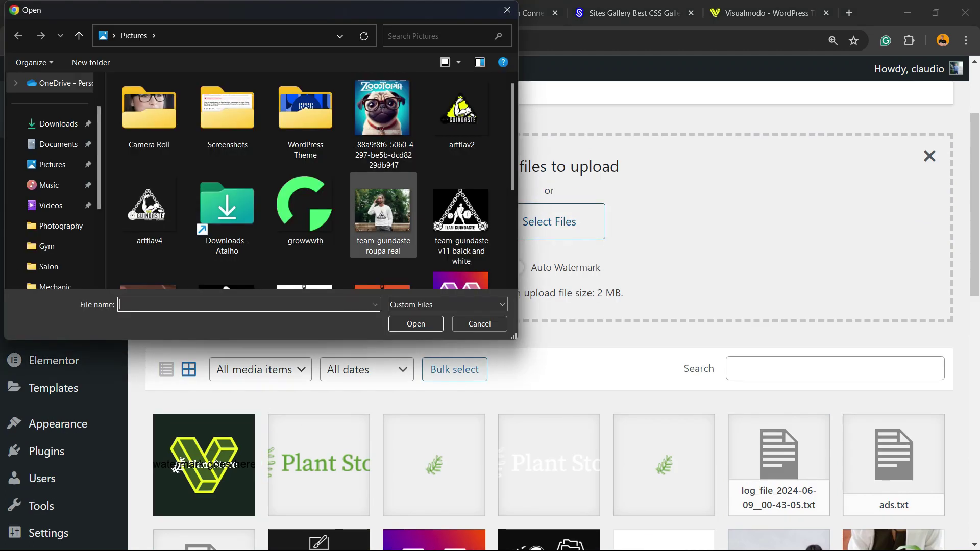
scroll(383, 209, down, 5)
double_click(461, 133)
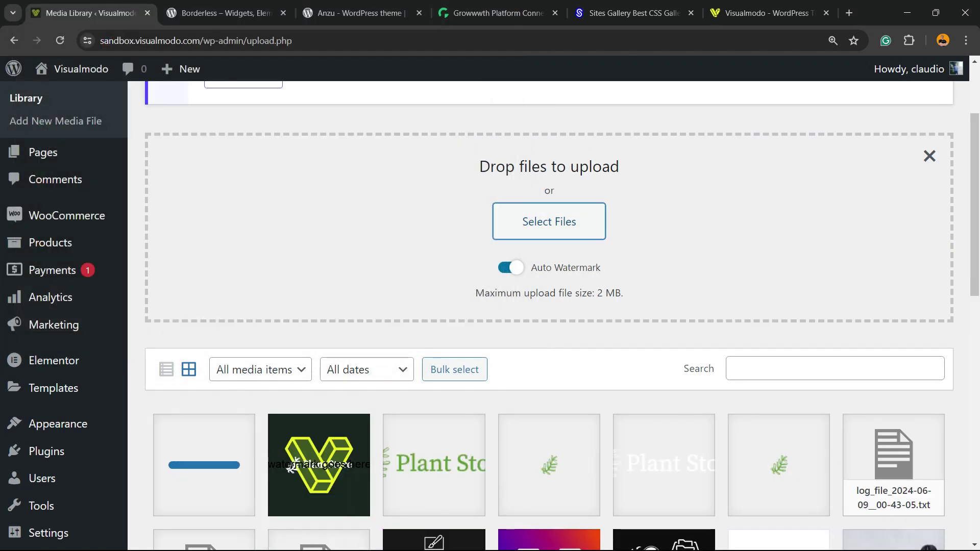
click(204, 465)
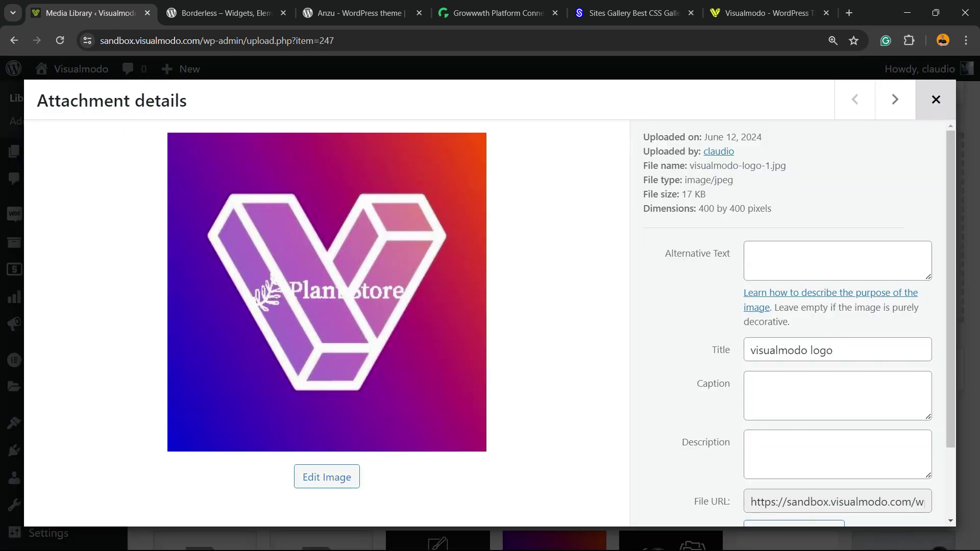
click(936, 99)
Permanently delete the green Visualmodo logo from the Media Library
click(320, 465)
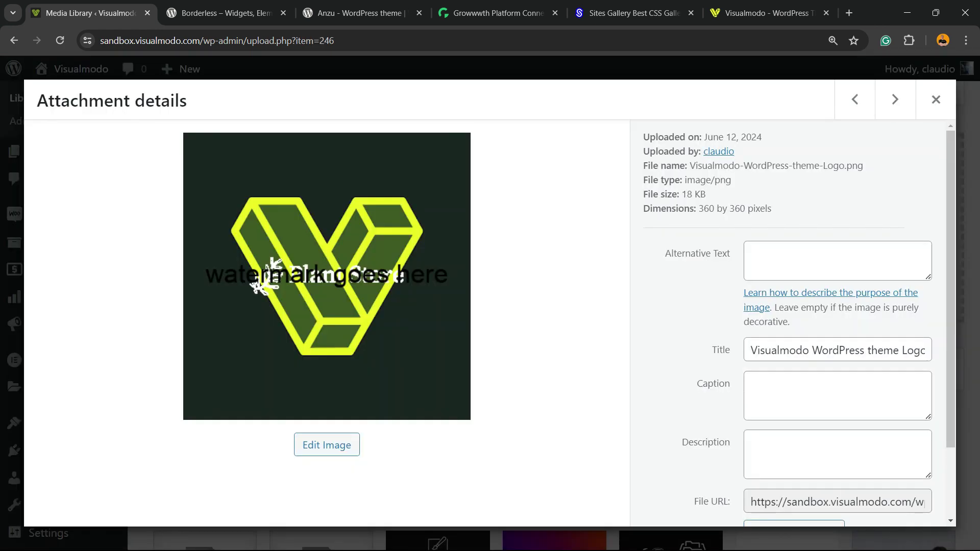
scroll(791, 322, down, 2)
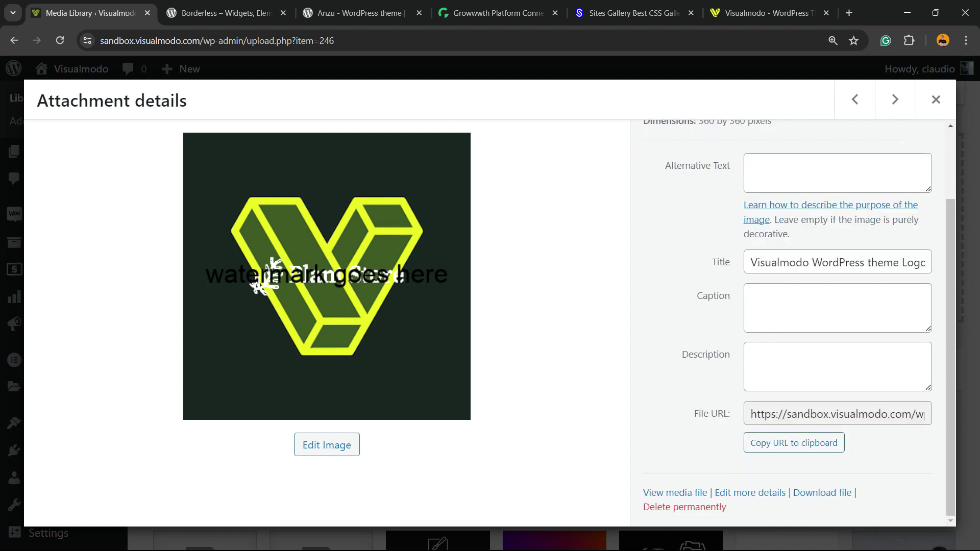
click(685, 507)
key(Return)
key(Escape)
scroll(549, 306, up, 3)
scroll(549, 306, down, 3)
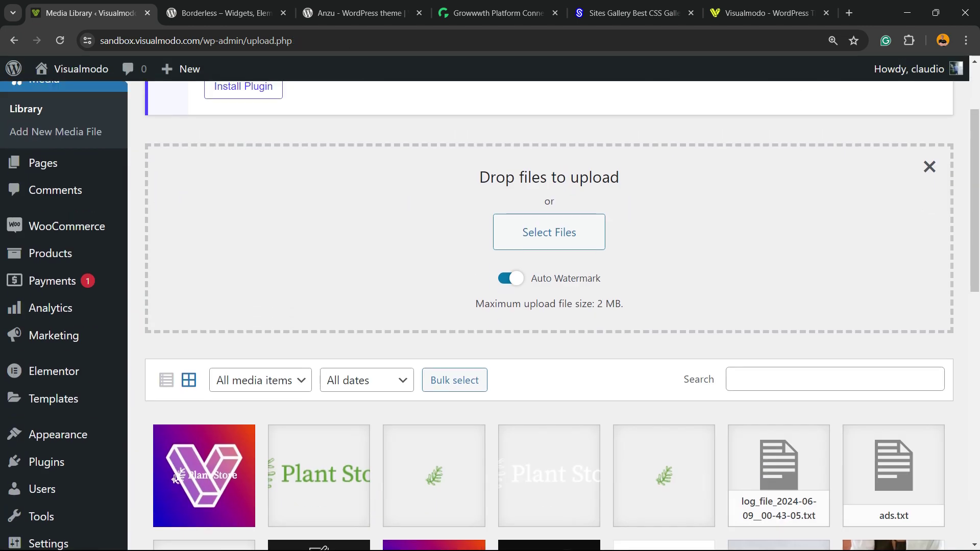
scroll(549, 306, up, 3)
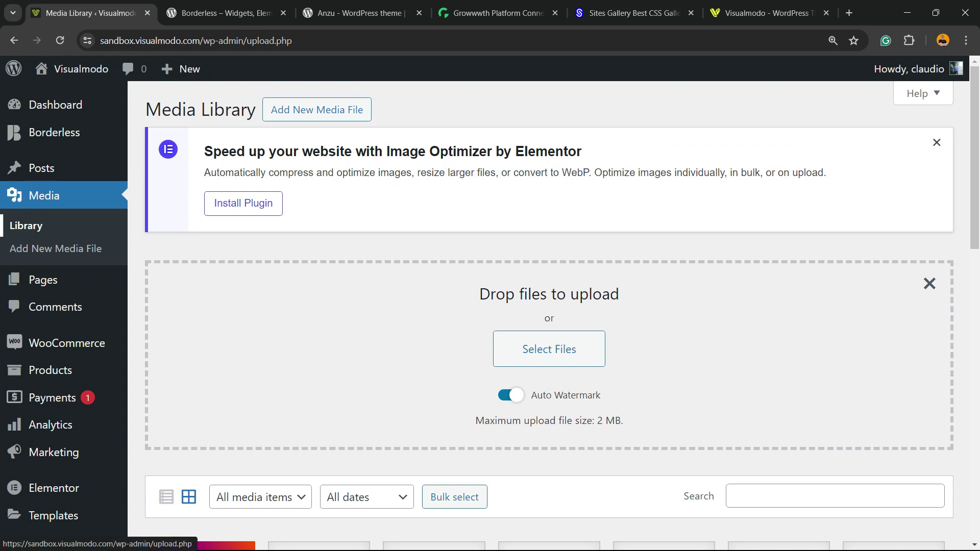
Turn off the Auto Watermark toggle in the Add New Media File upload area
click(26, 226)
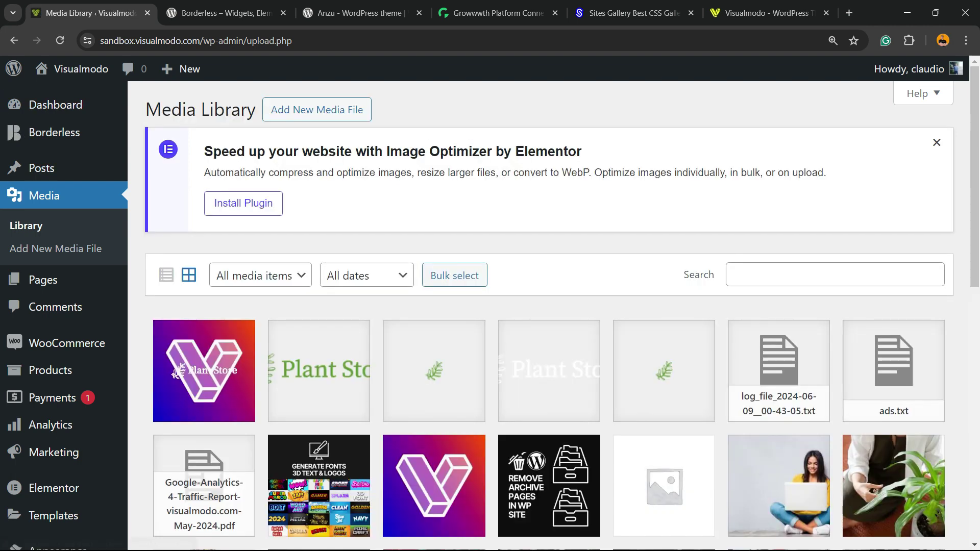
click(316, 110)
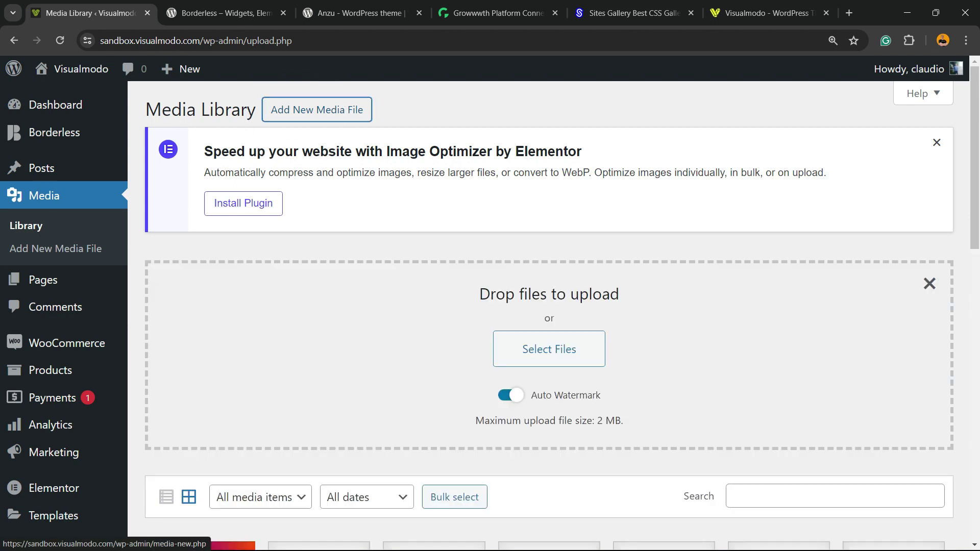
scroll(177, 465, down, 3)
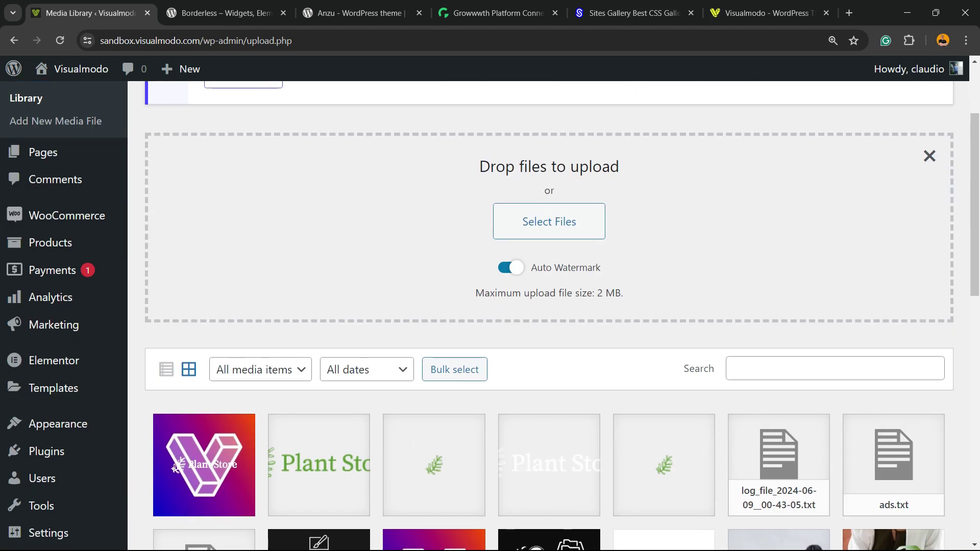
click(510, 268)
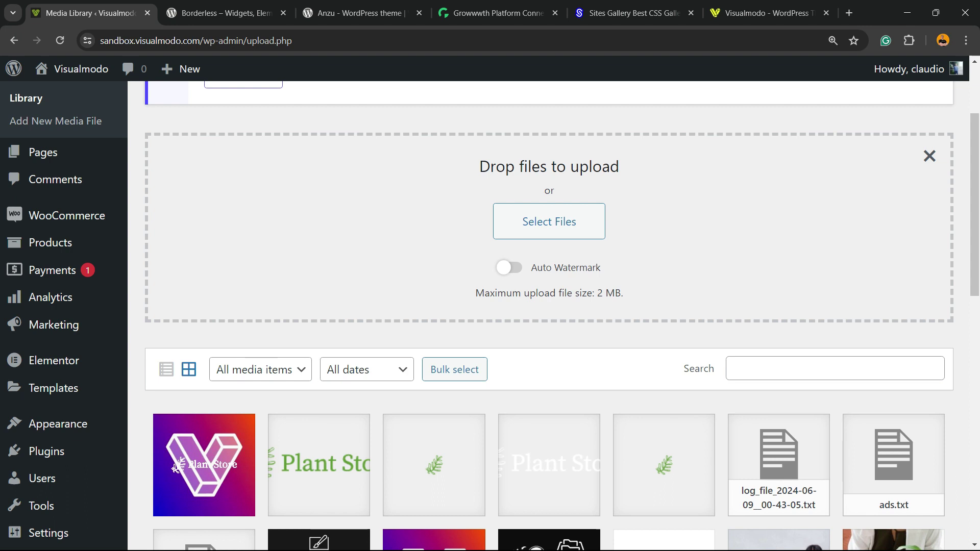
Upload team-guindaste v11 from Pictures and confirm it arrived without a watermark
click(549, 221)
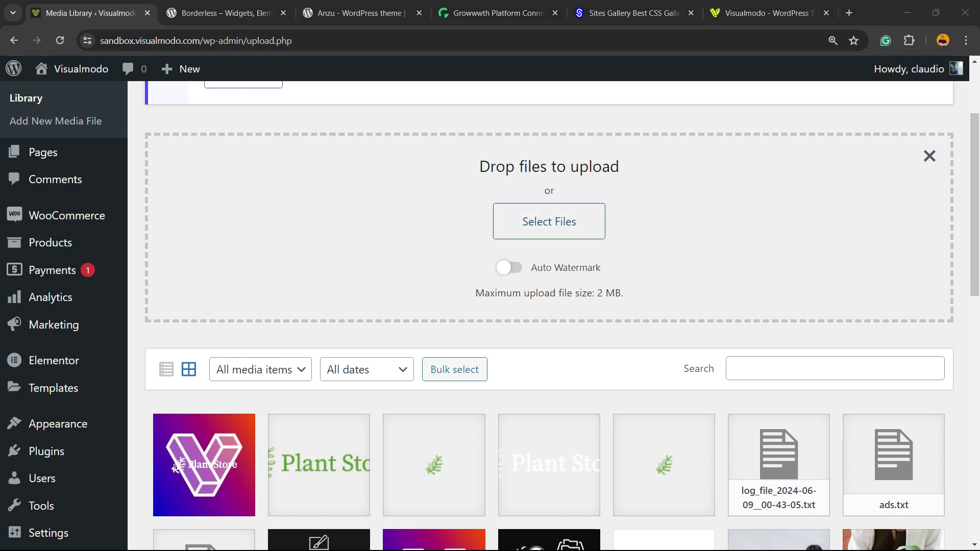
scroll(307, 234, down, 3)
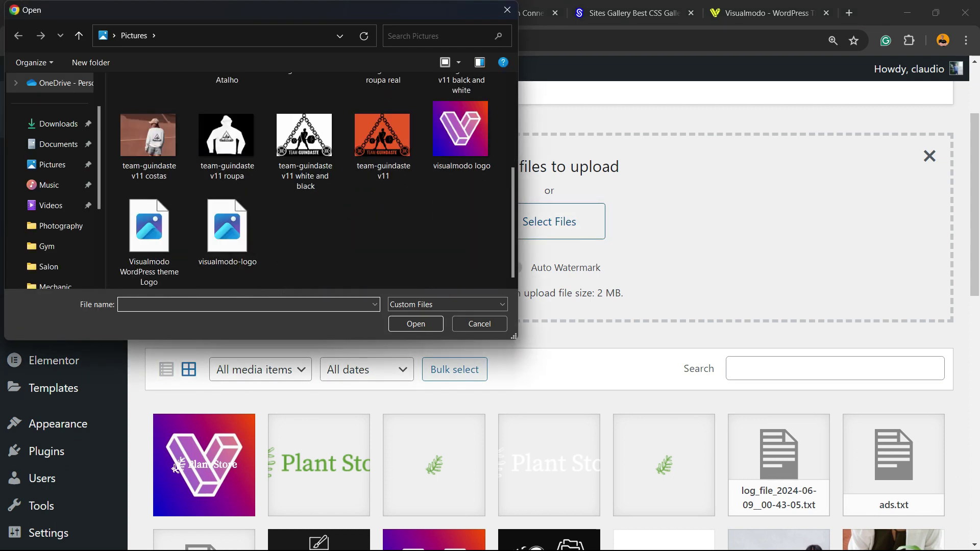
click(306, 136)
double_click(383, 135)
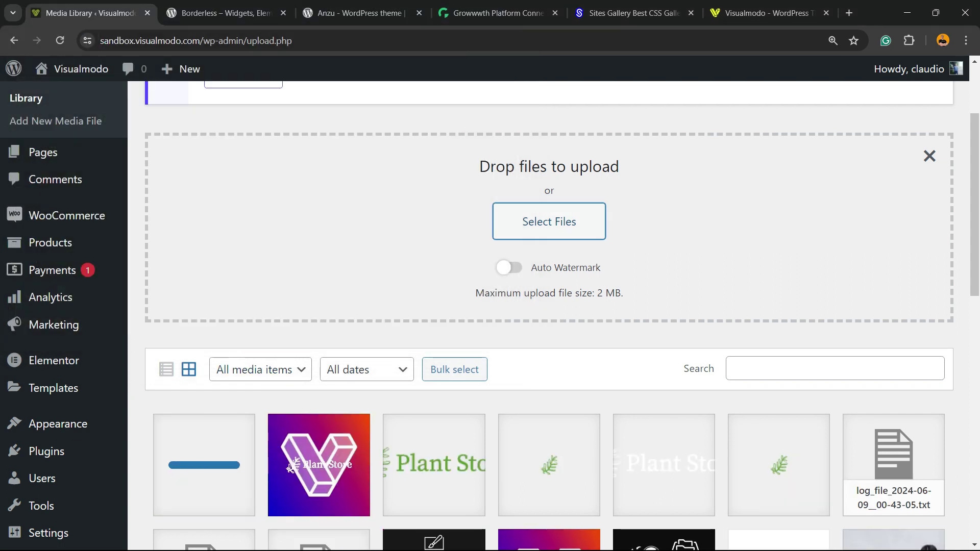
click(205, 464)
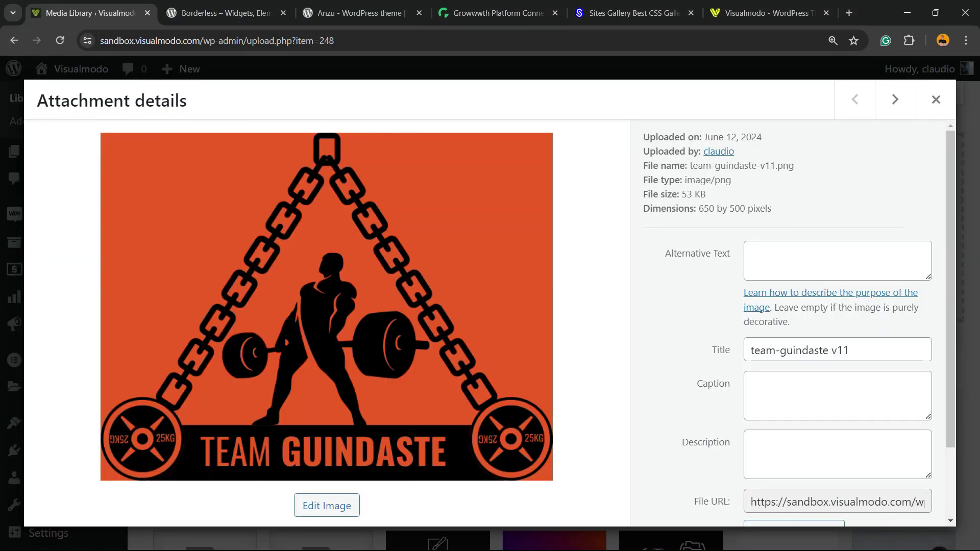
key(Escape)
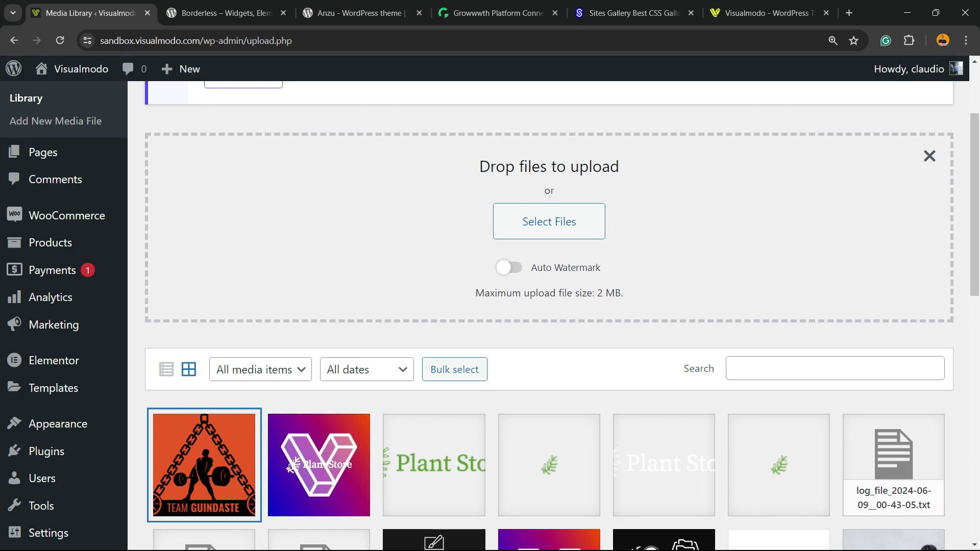
scroll(549, 316, down, 3)
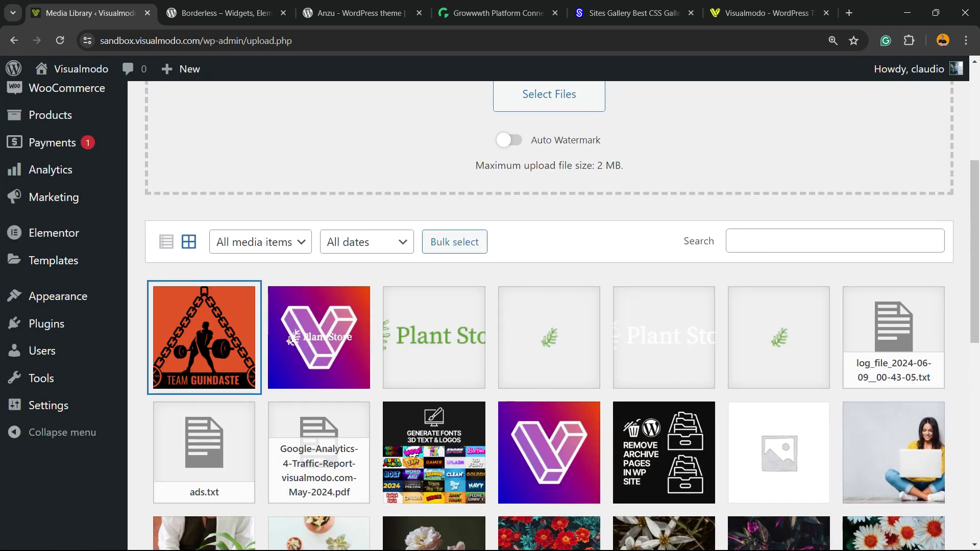
Look over the Borderless plugin page on WordPress.org, selecting its two-line title
click(224, 12)
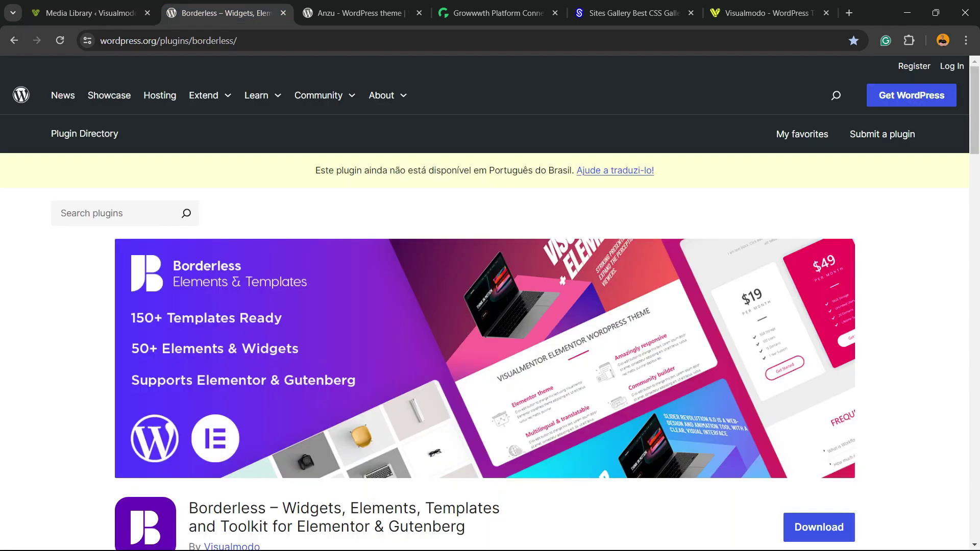
scroll(485, 347, down, 2)
triple_click(345, 390)
click(344, 390)
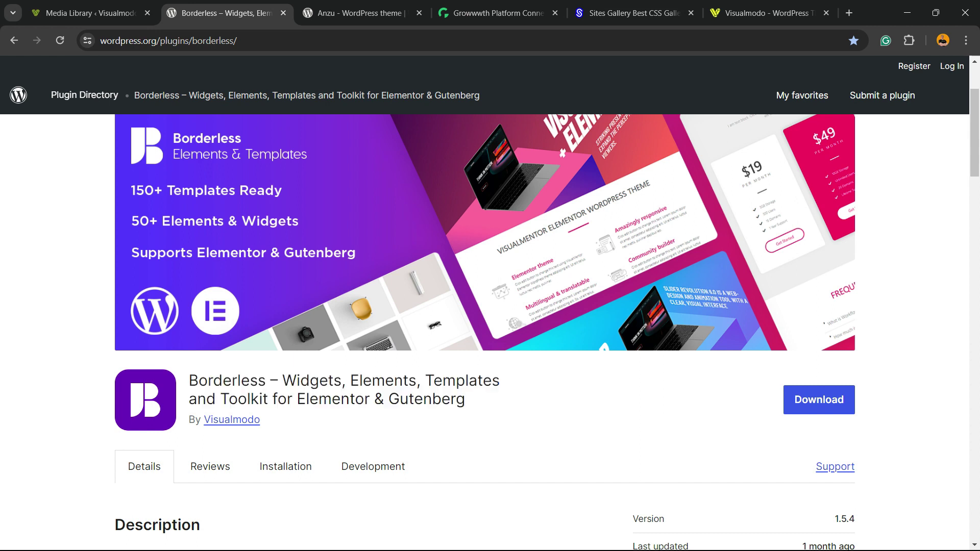
triple_click(340, 390)
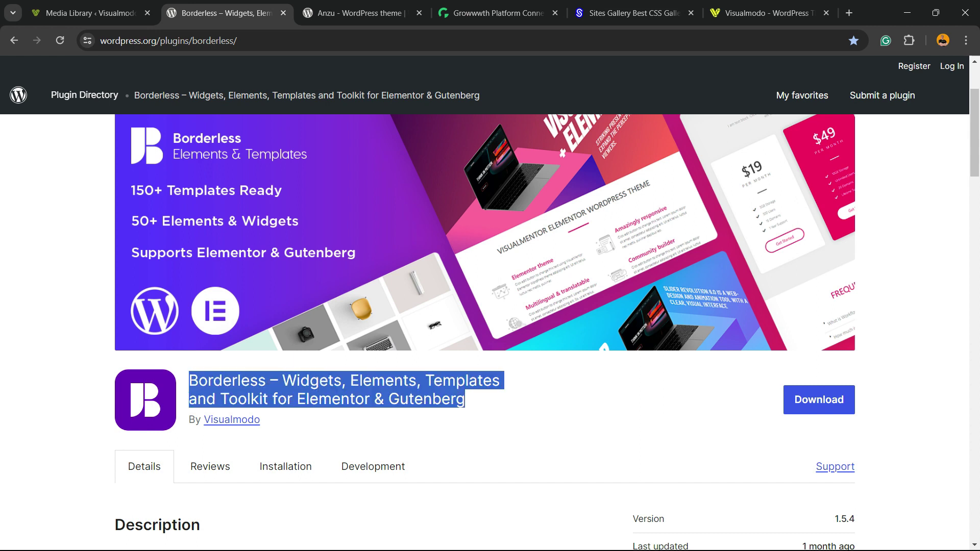
Scroll through the Anzu theme page, then move on to the Growwwth site
click(362, 13)
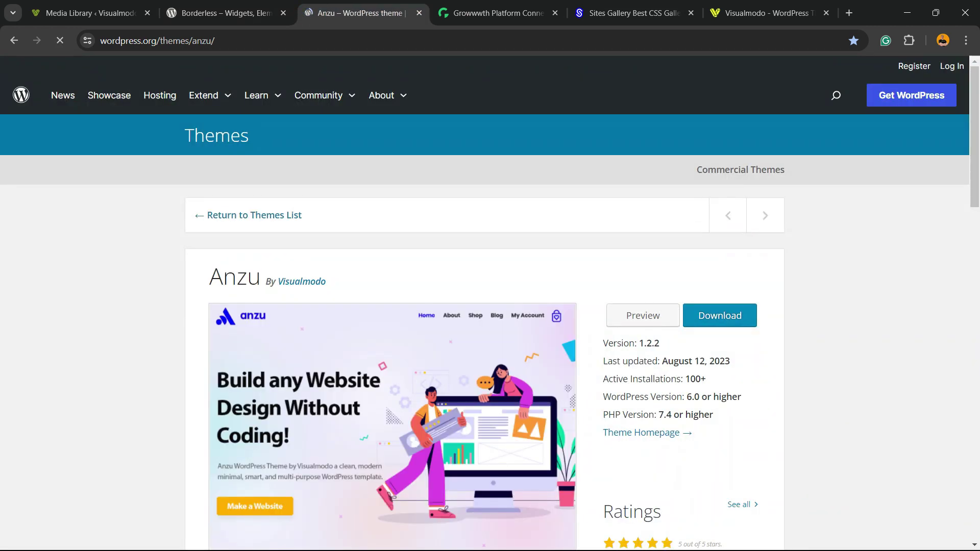
scroll(720, 192, down, 2)
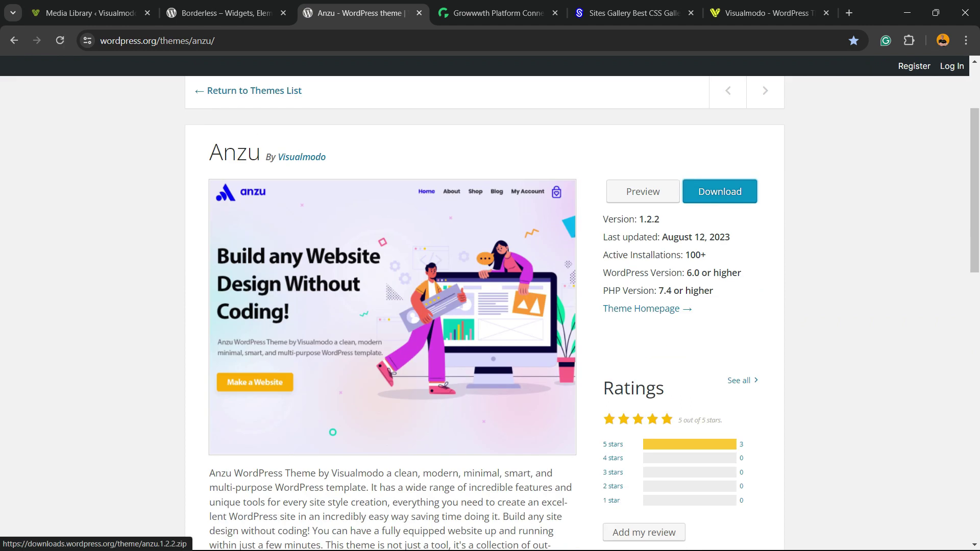
key(ctrl+Tab)
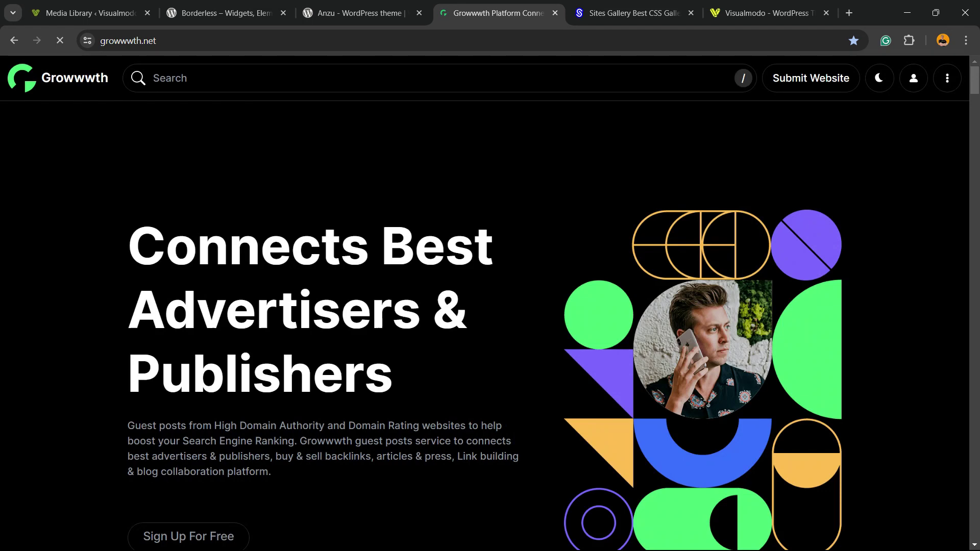
Scroll through the Growwwth price cards on growwwth.net
scroll(490, 326, down, 15)
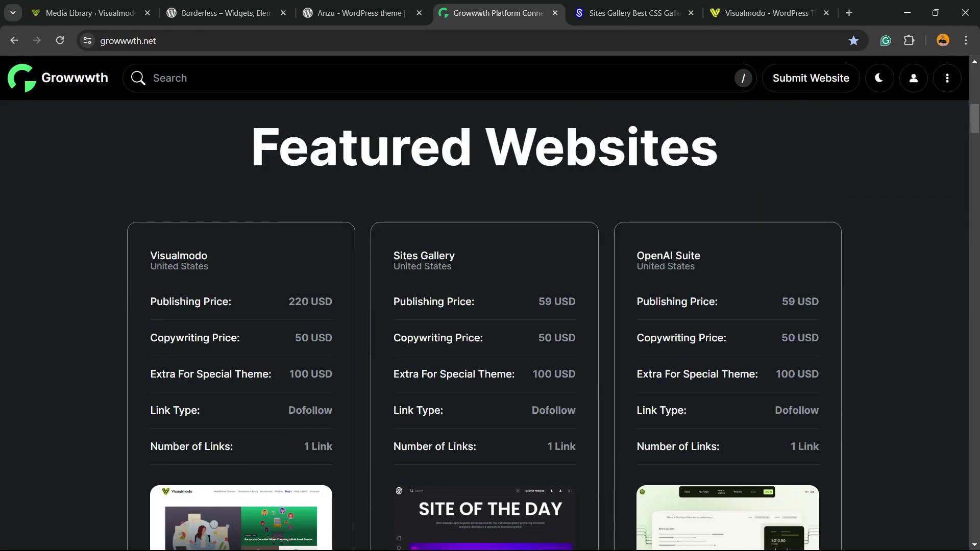
scroll(490, 326, down, 20)
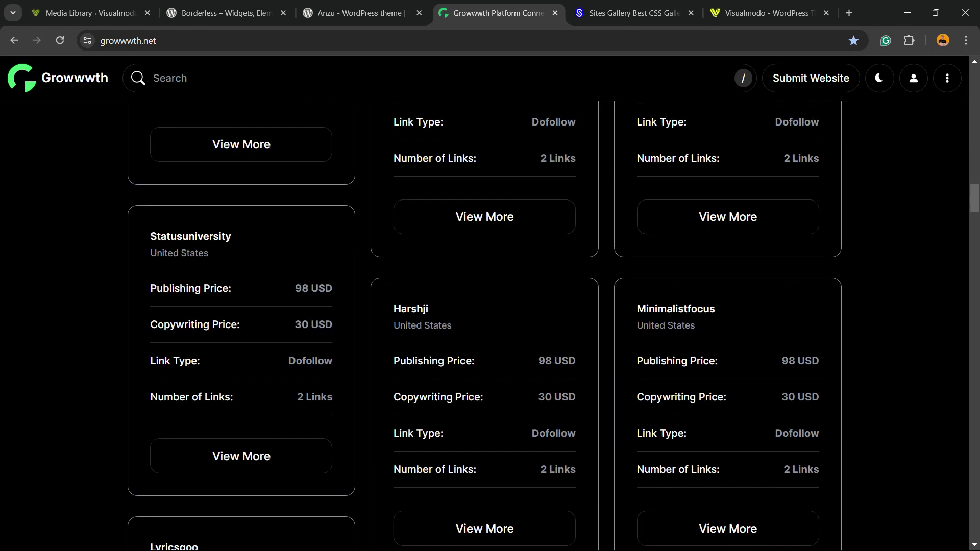
scroll(491, 327, down, 20)
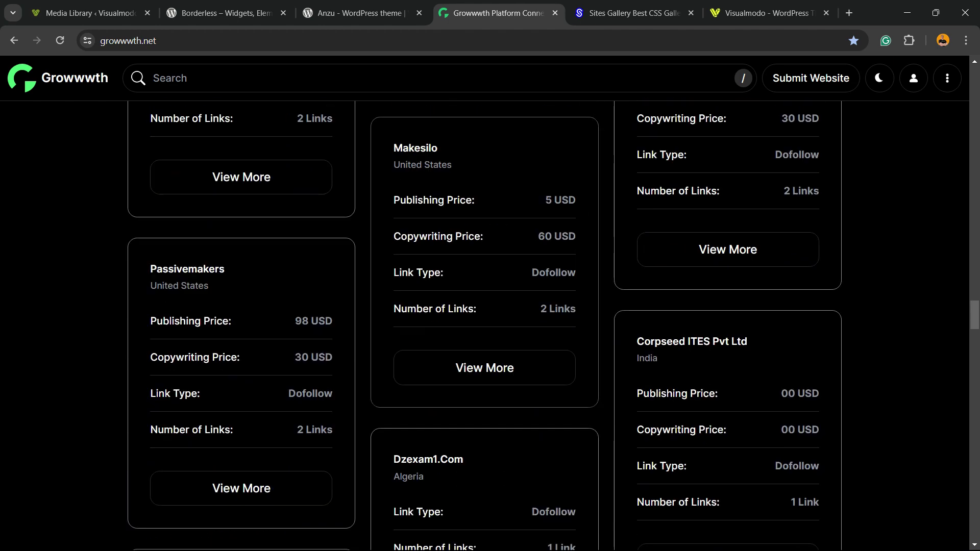
Browse the Sites Gallery website cards, then bring up the Visualmodo homepage
key(ctrl+Tab)
scroll(490, 327, down, 20)
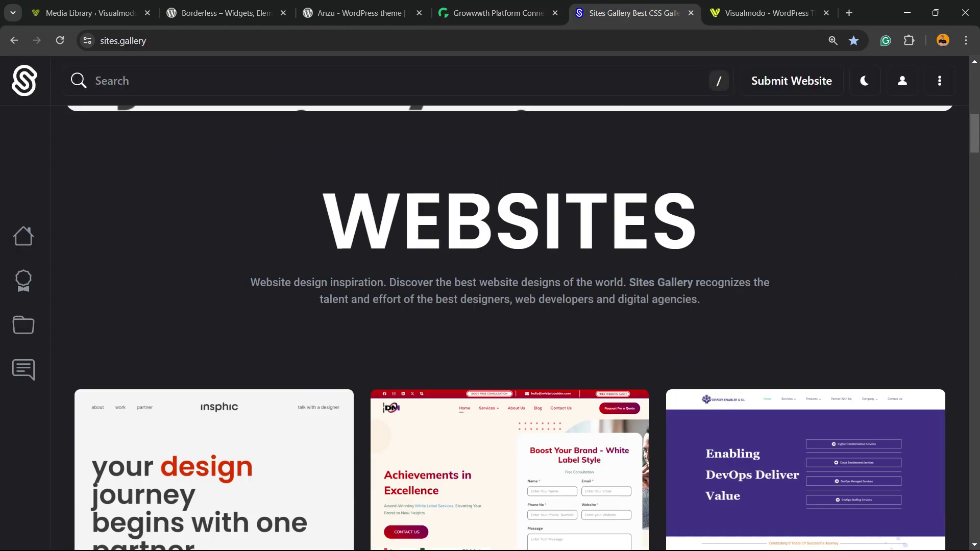
scroll(510, 328, down, 20)
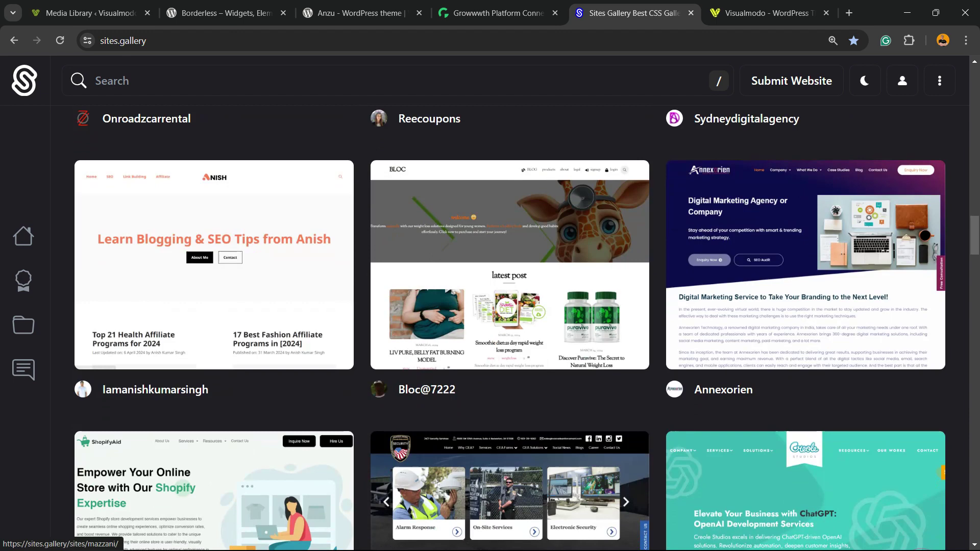
scroll(490, 326, down, 20)
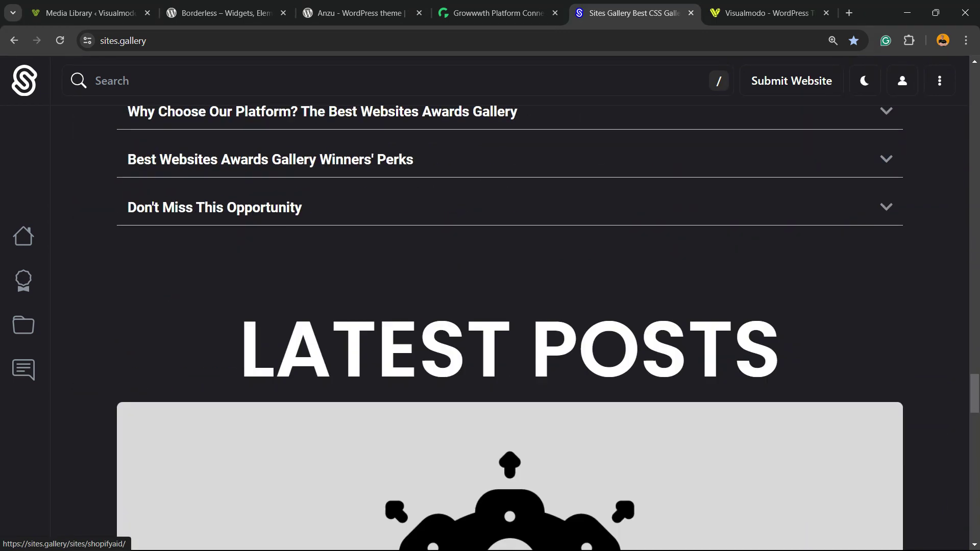
key(ctrl+Tab)
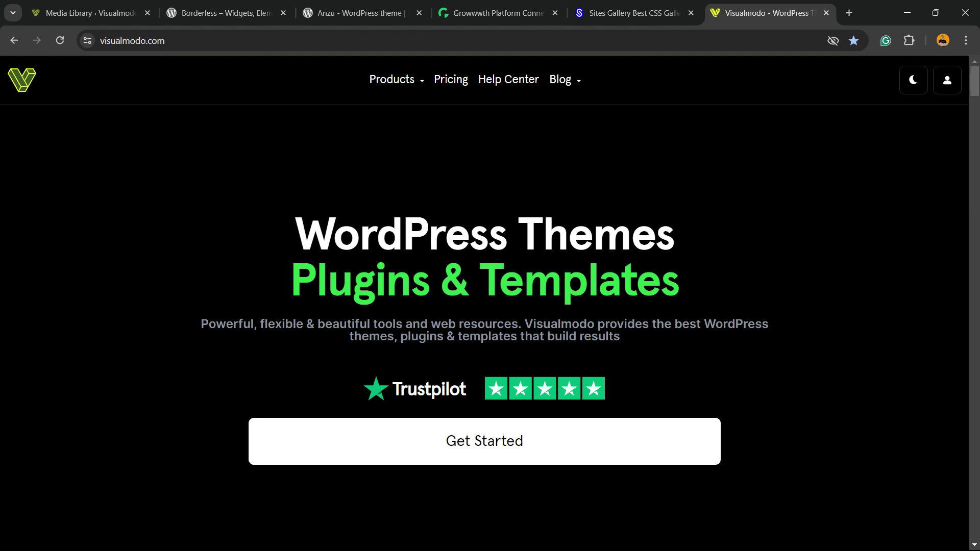
Open the Borderless Plugin page from Visualmodo's Products menu
scroll(485, 327, down, 12)
mouse_move(393, 80)
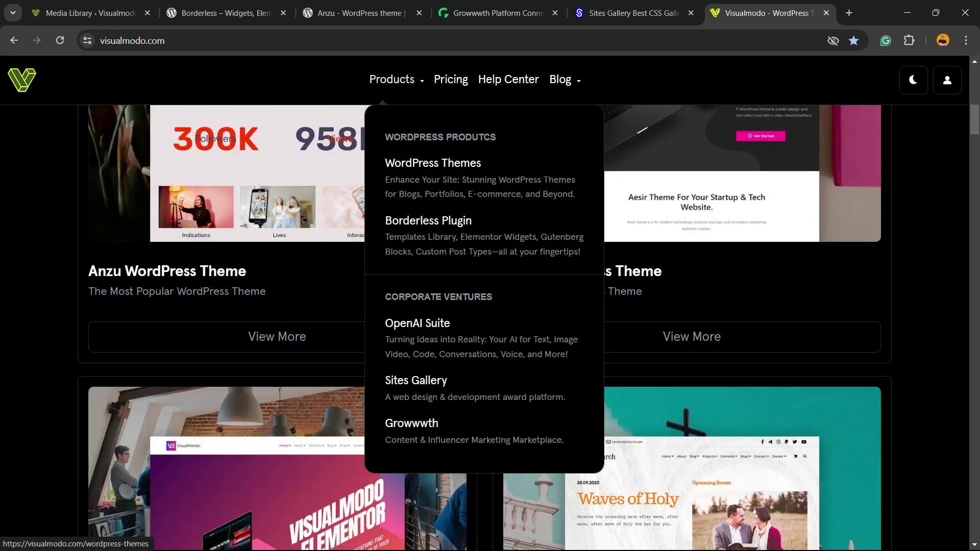
click(428, 221)
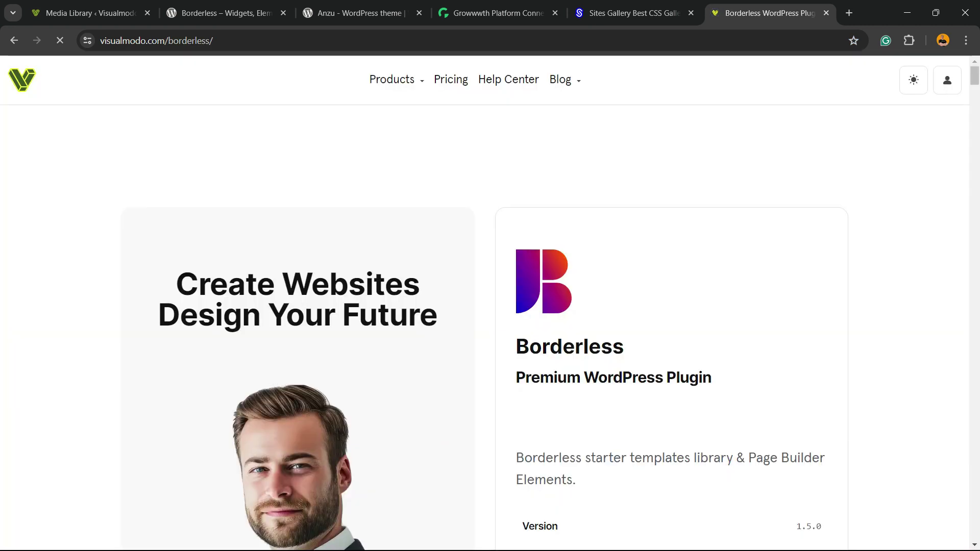
Look through the Borderless pricing and Templates Library cards down to the page-builder integration section
scroll(491, 327, down, 7)
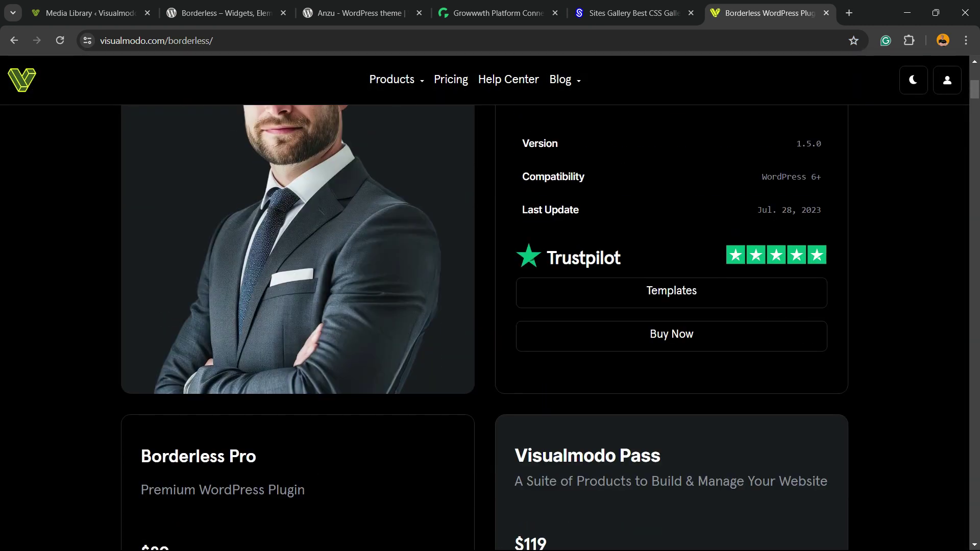
scroll(490, 327, down, 20)
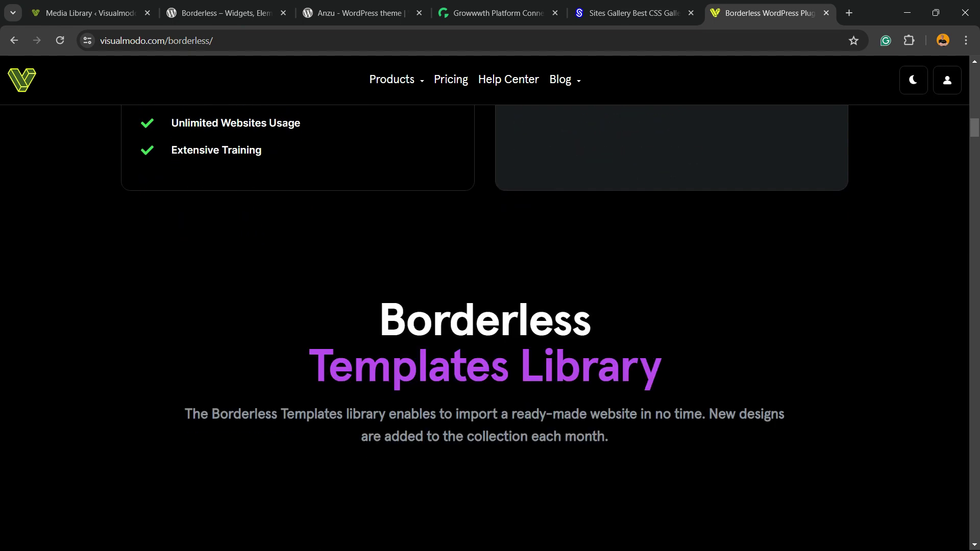
scroll(491, 327, down, 18)
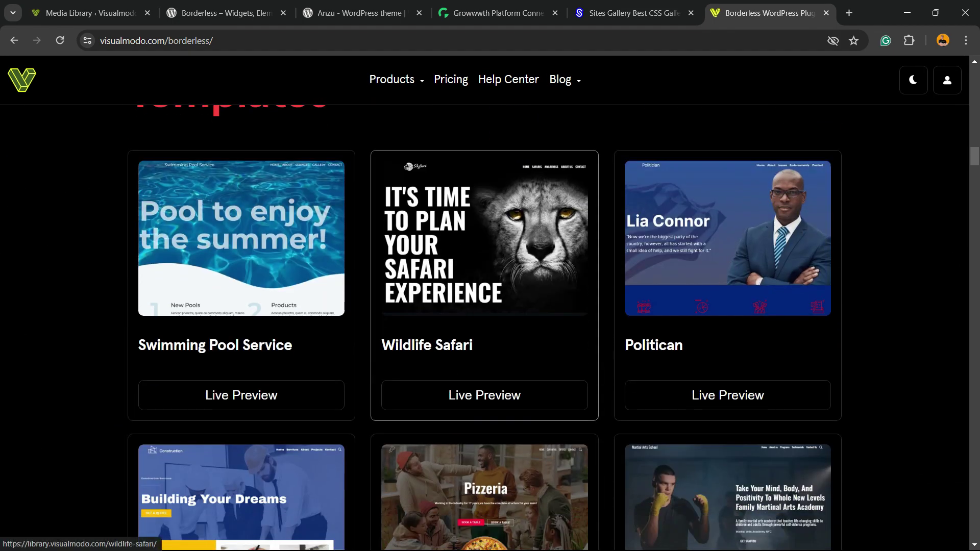
scroll(485, 255, down, 17)
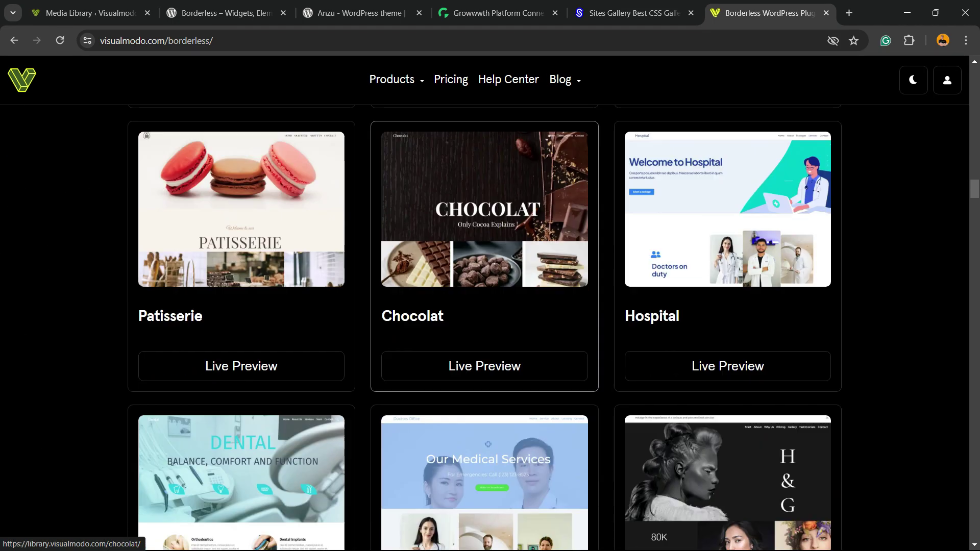
scroll(485, 256, down, 14)
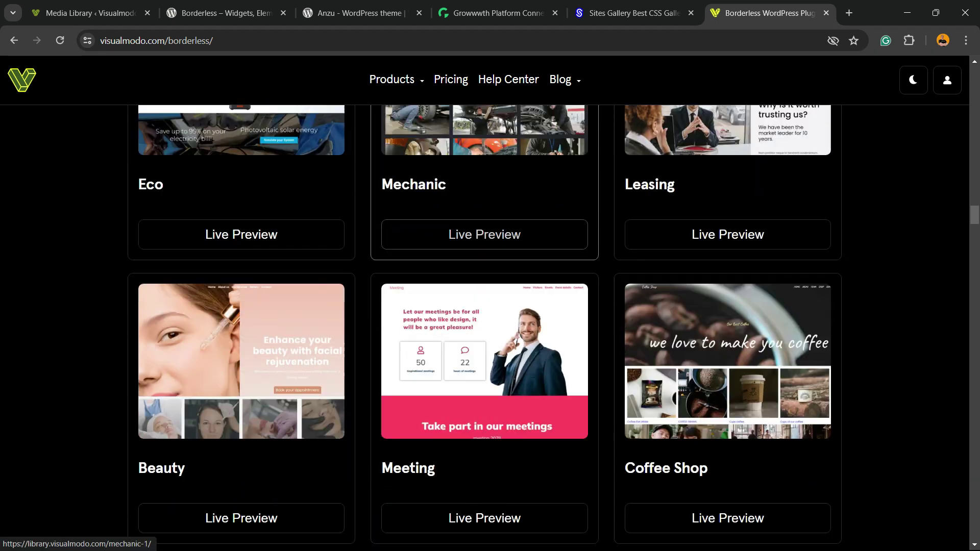
scroll(484, 256, down, 12)
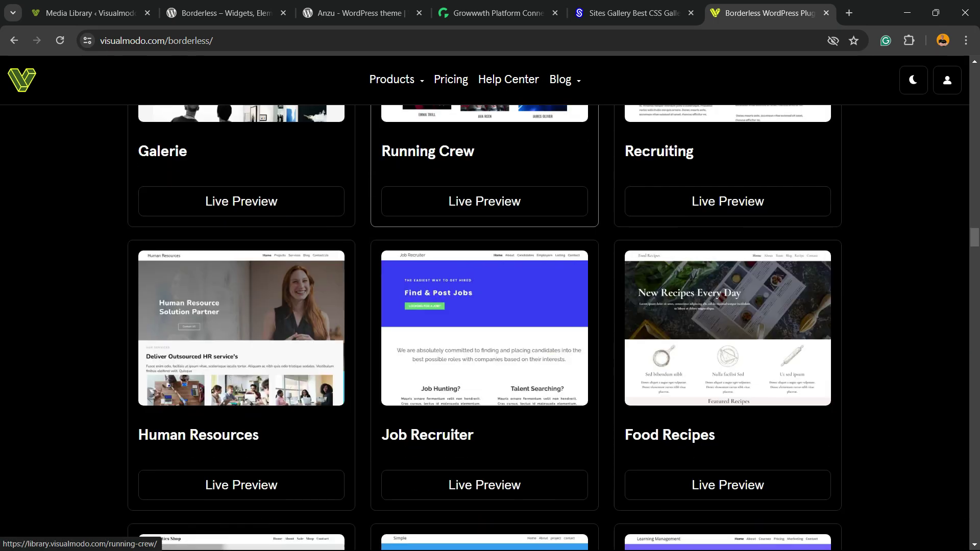
scroll(485, 255, down, 12)
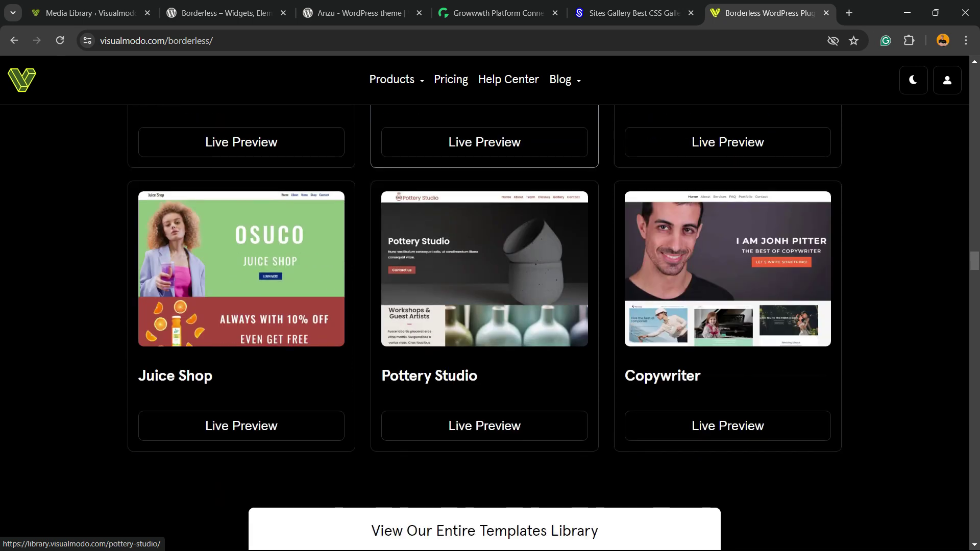
scroll(484, 255, down, 8)
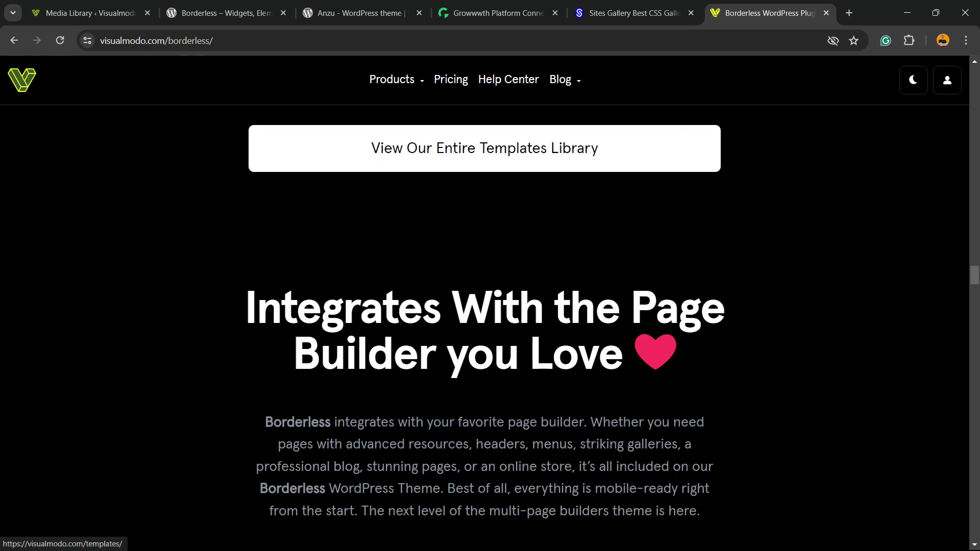